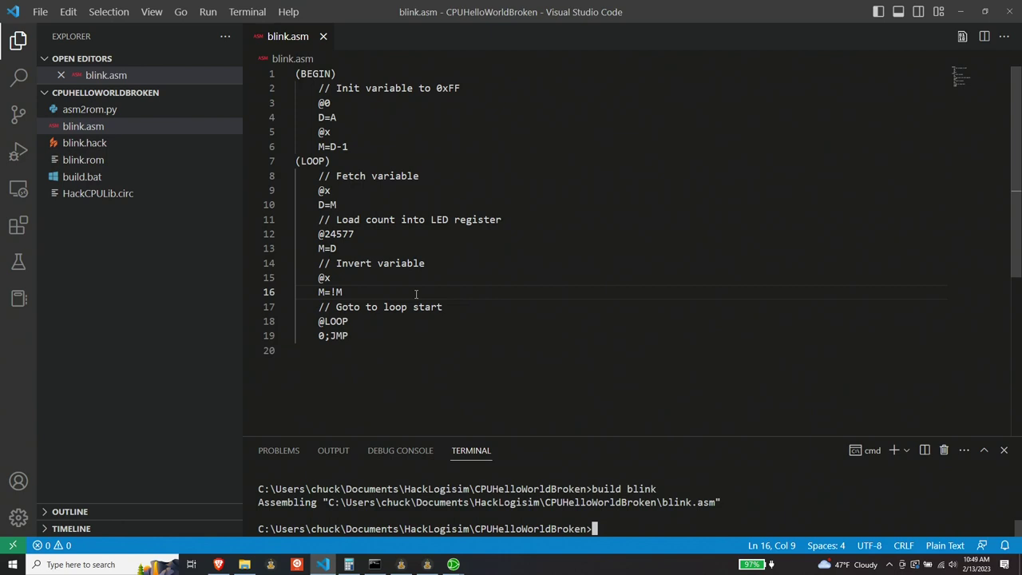
Highlight blink.asm's variable setup, fetch, LED register and Invert lines, then address 24577.
drag(319, 103, 381, 153)
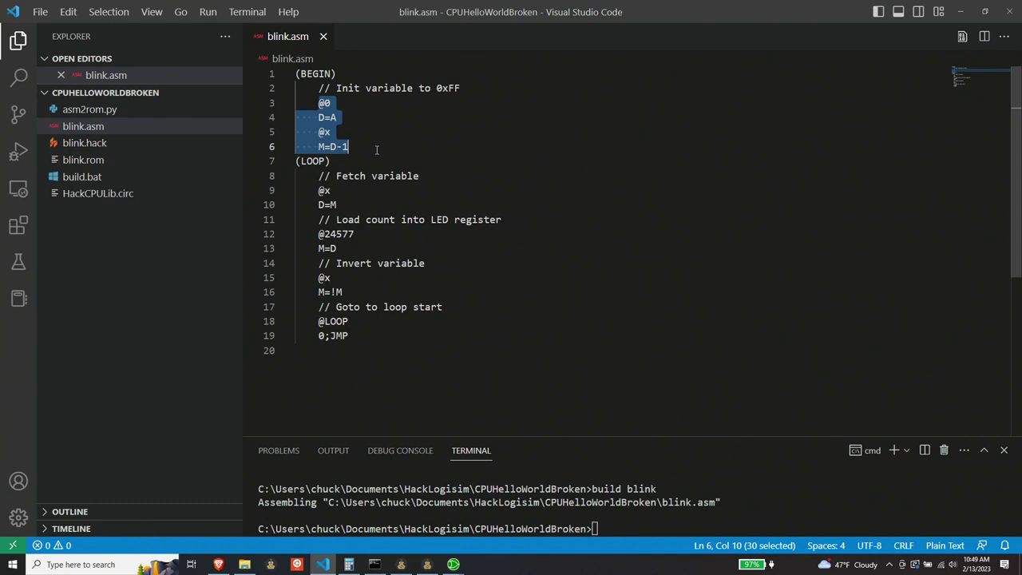
click(349, 194)
drag(306, 190, 383, 234)
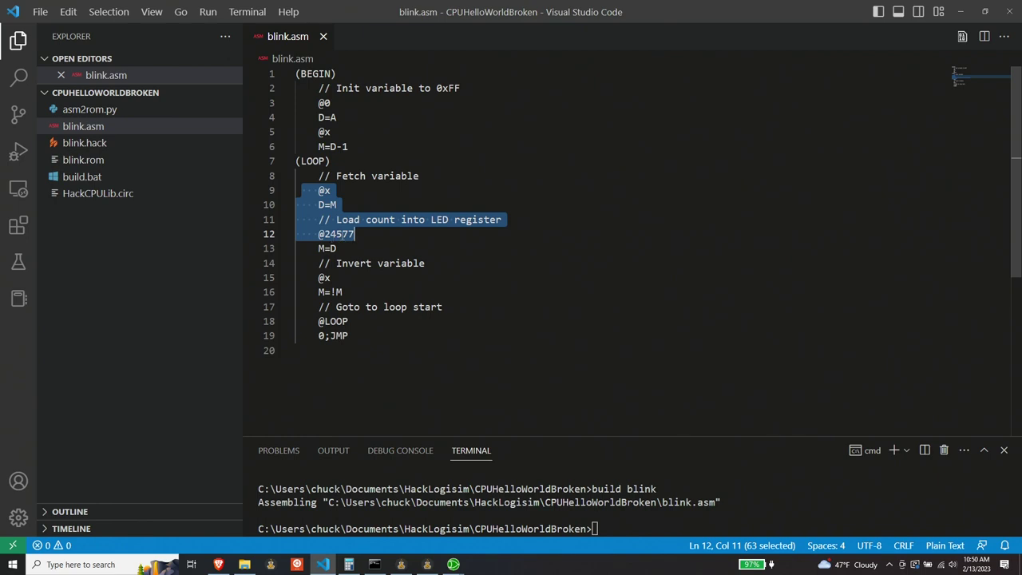
click(356, 248)
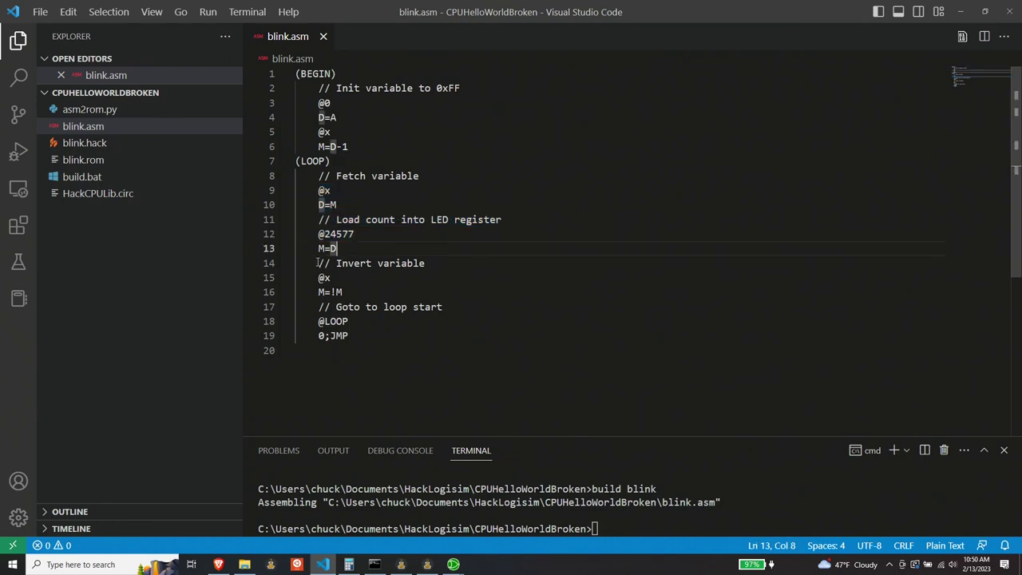
drag(317, 264, 373, 292)
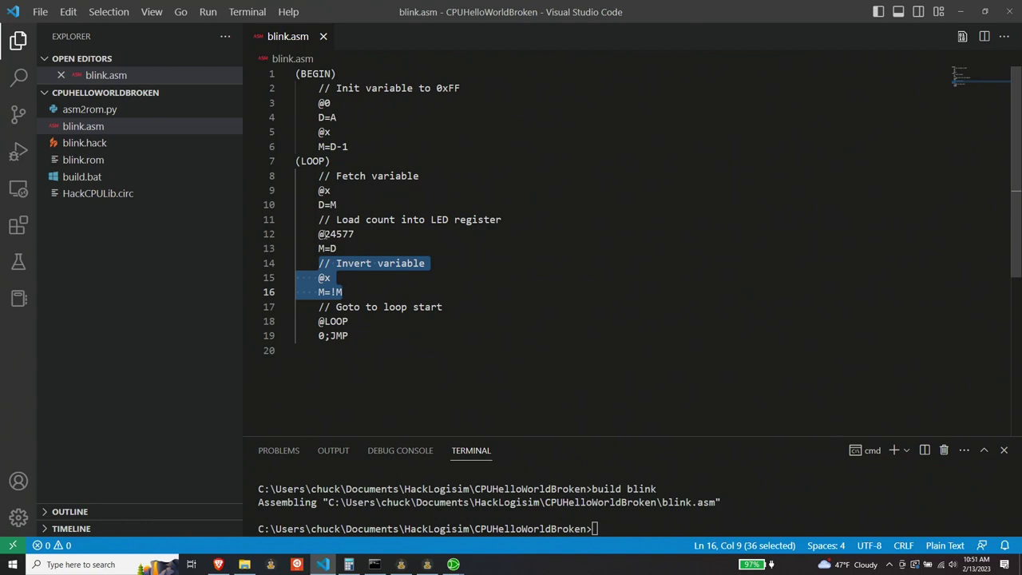
double_click(357, 234)
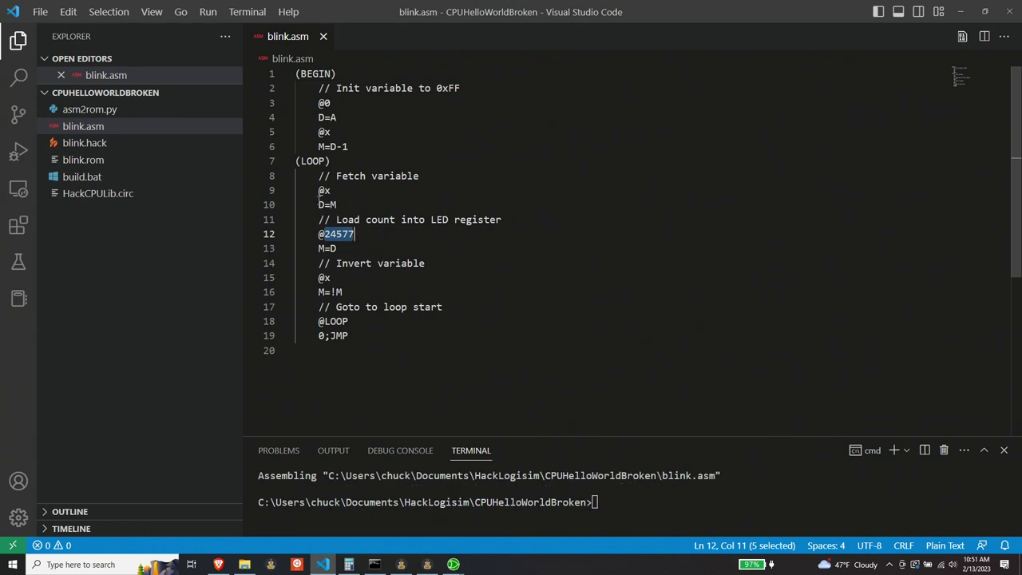
Look over the asm2rom.py converter, then view the assembled blink.hack binary instructions.
click(94, 109)
scroll(639, 200, down, 2)
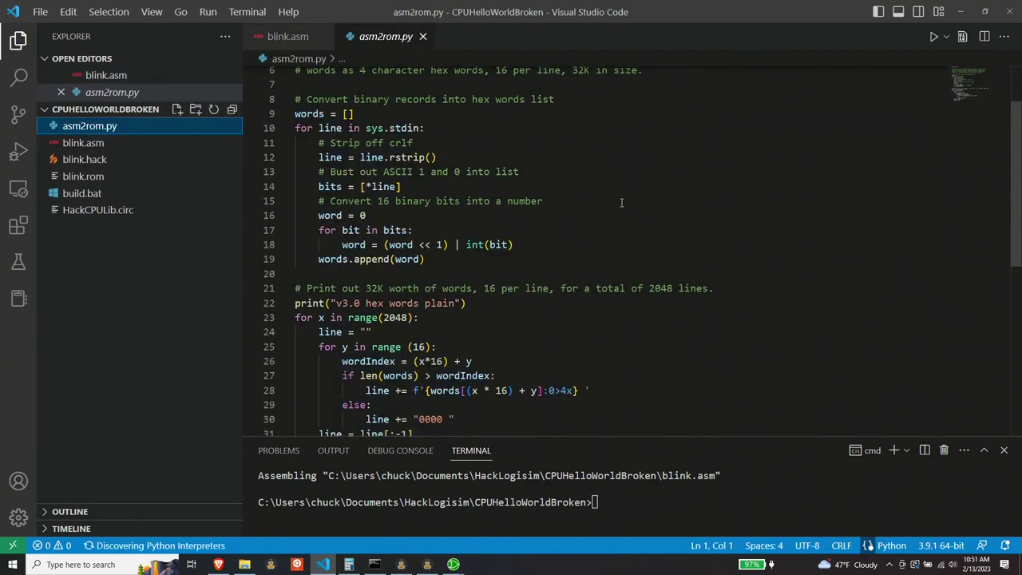
scroll(627, 201, up, 2)
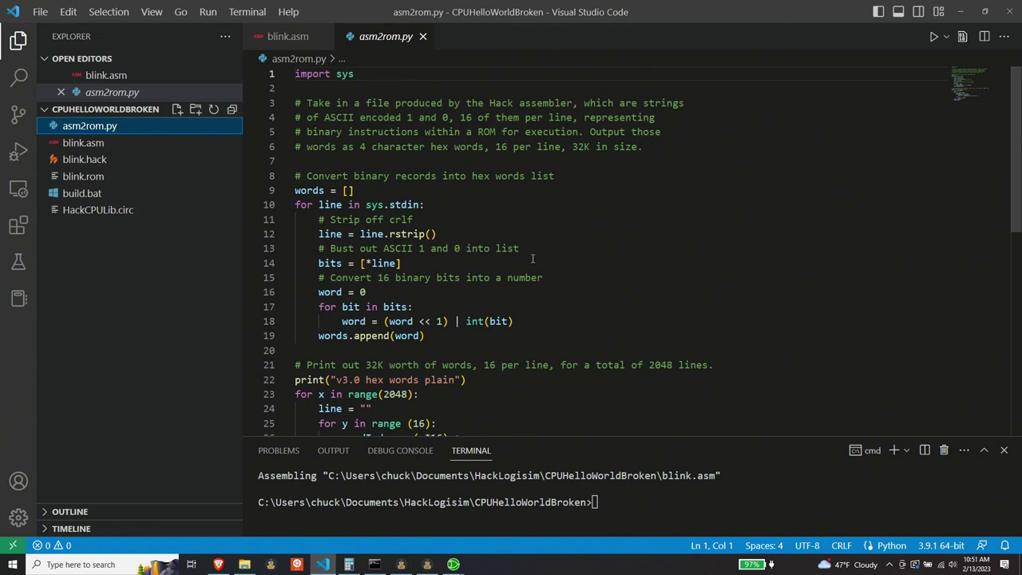
click(99, 163)
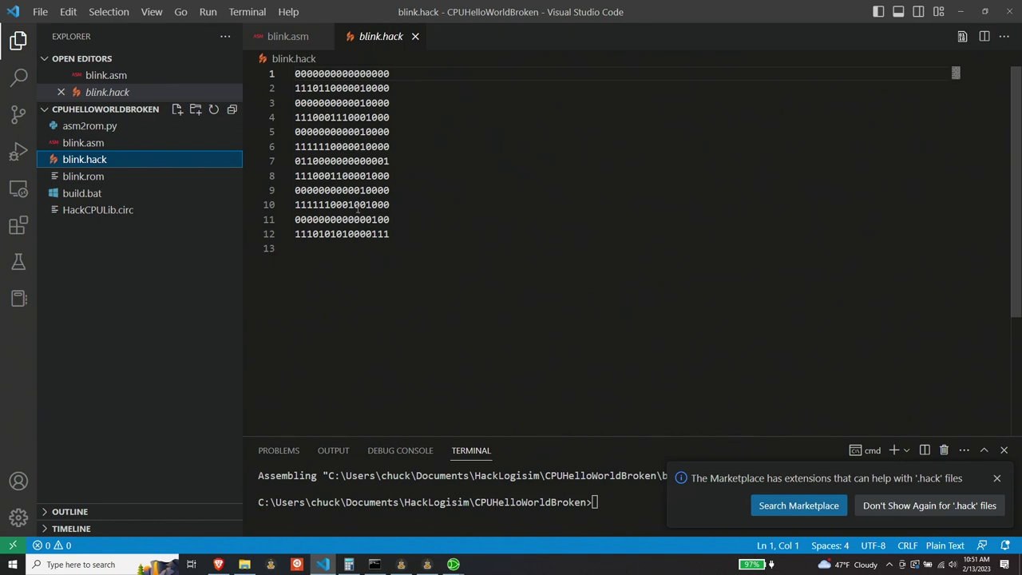
Open blink.rom and select its 'v3.0 hex words plain' header line.
click(104, 176)
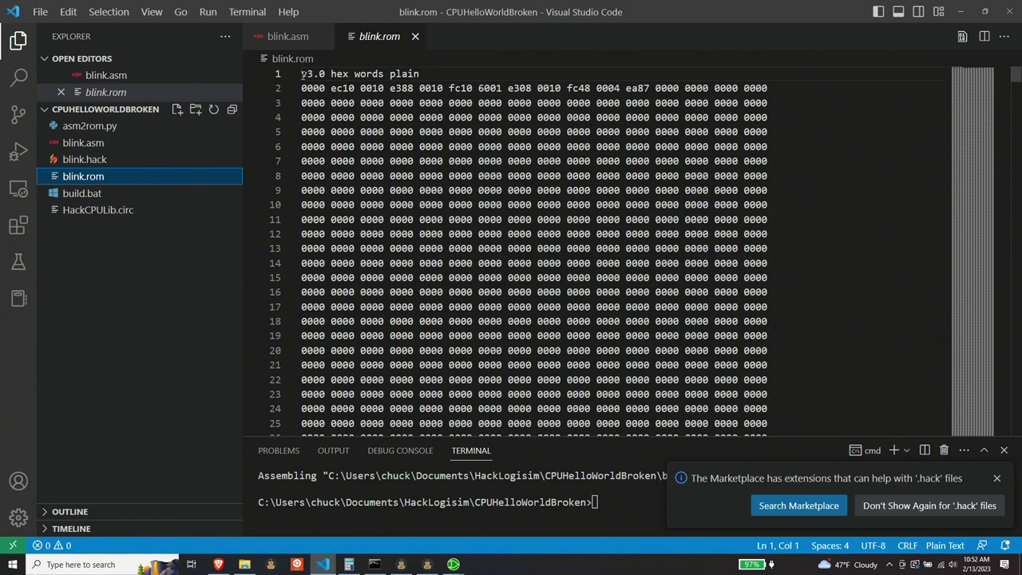
drag(302, 74, 421, 74)
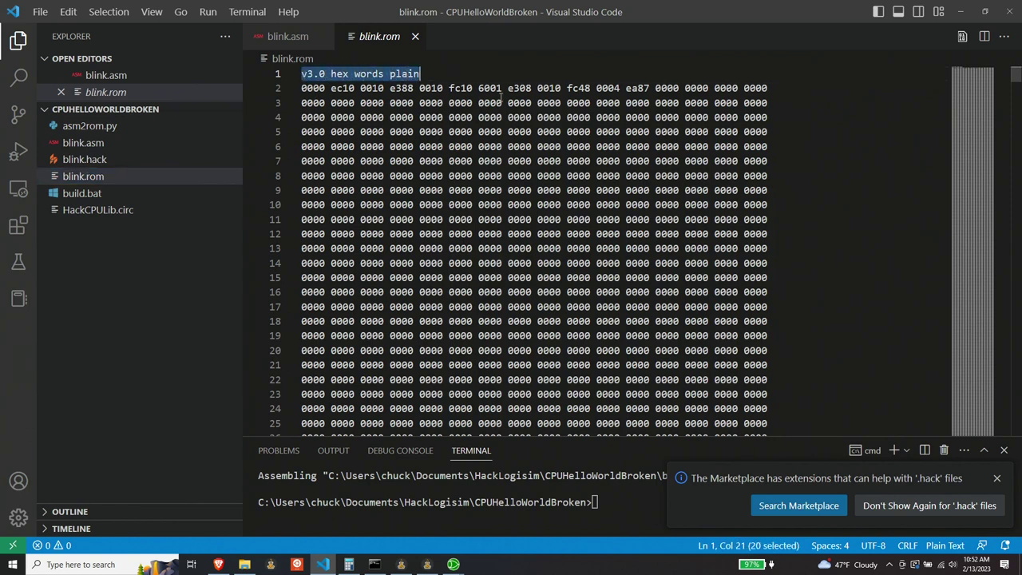
Open build.bat, then switch to the SOCHelloWorld circuit in Logisim-evolution.
click(110, 193)
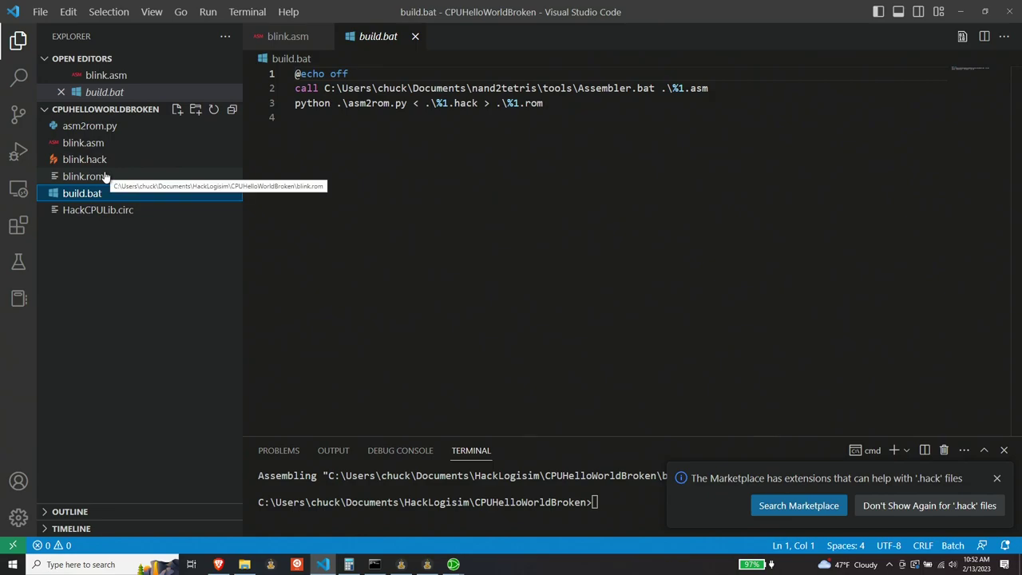
key(alt+Tab)
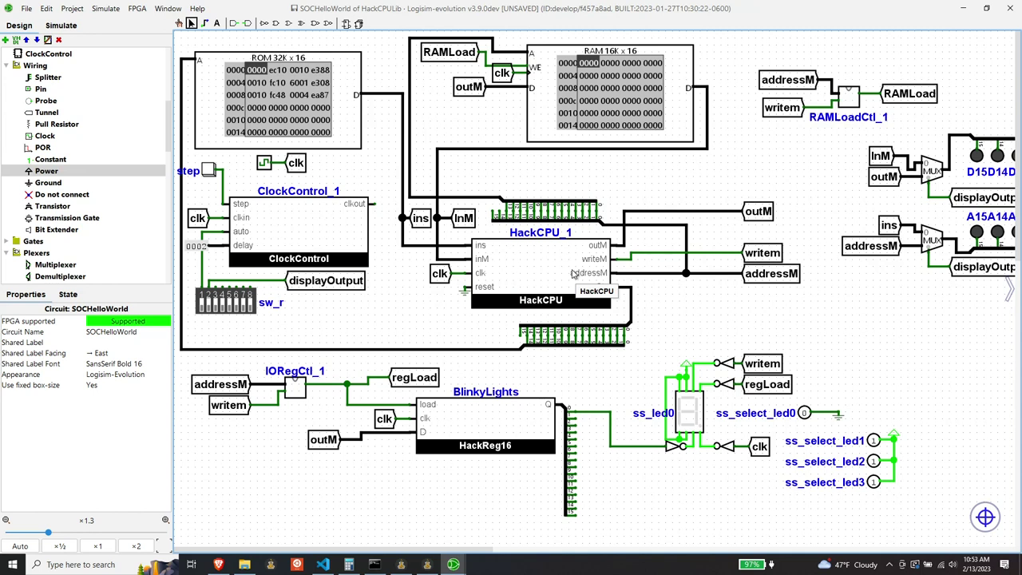
click(272, 96)
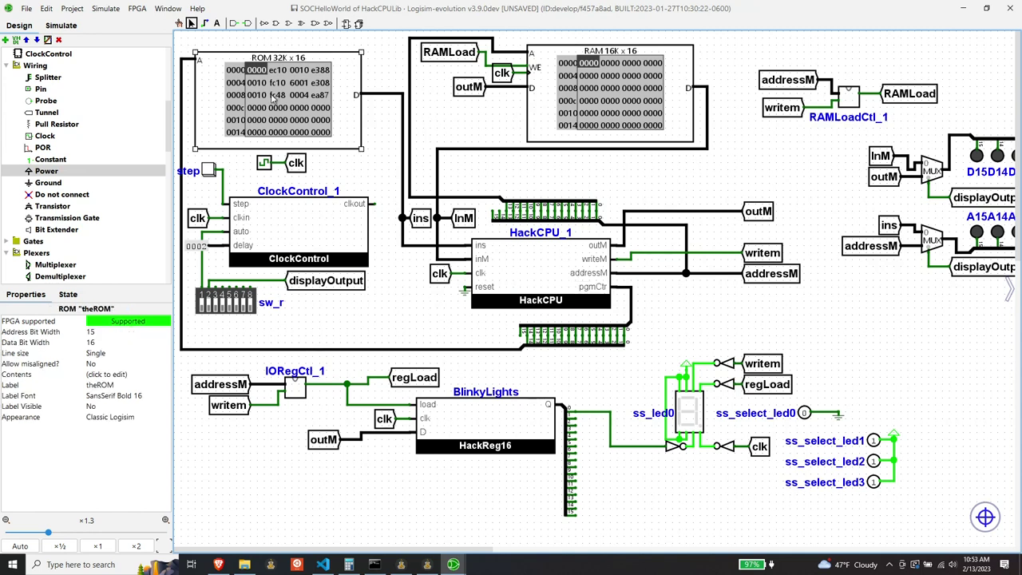
right_click(288, 95)
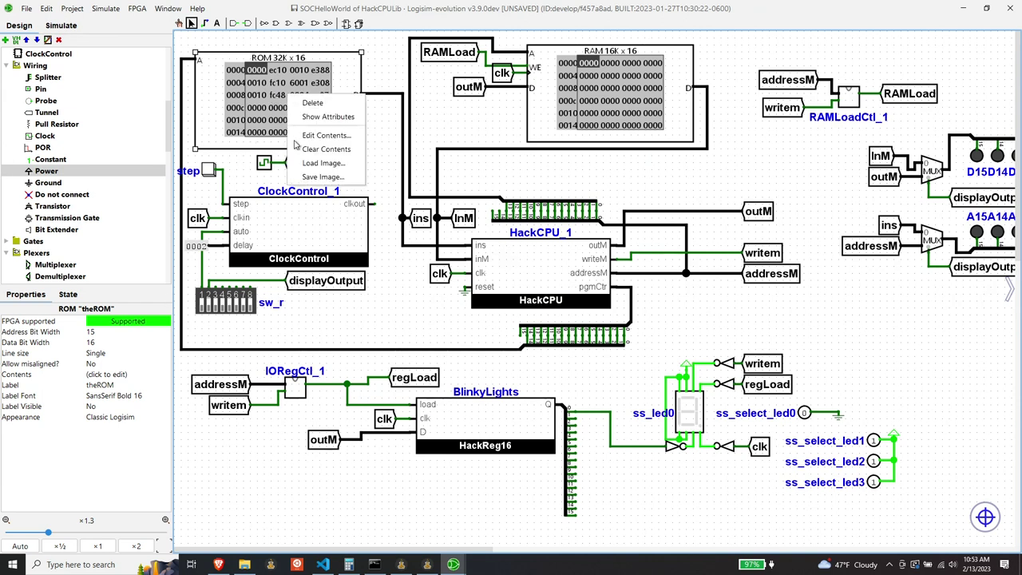
click(303, 164)
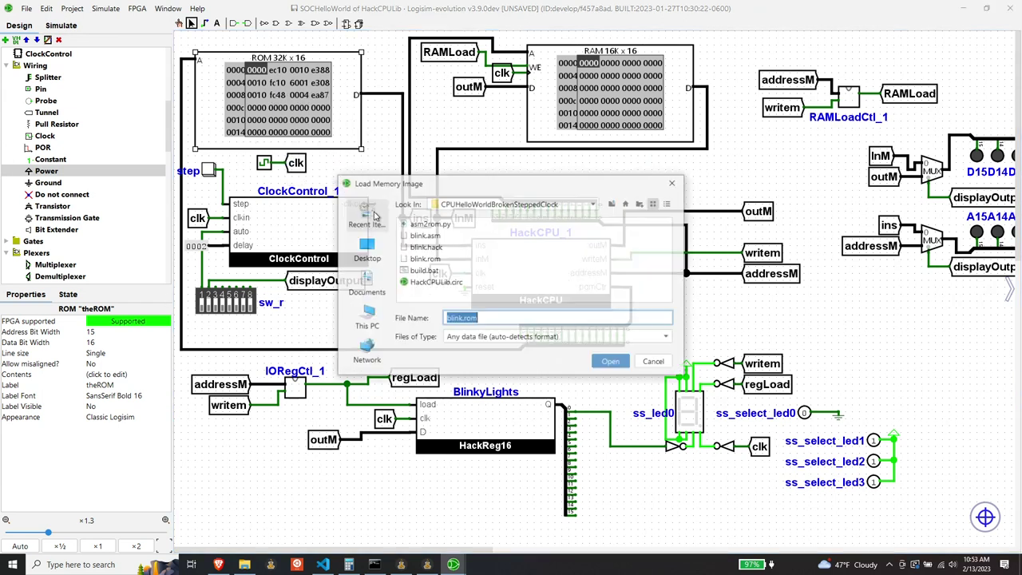
click(425, 259)
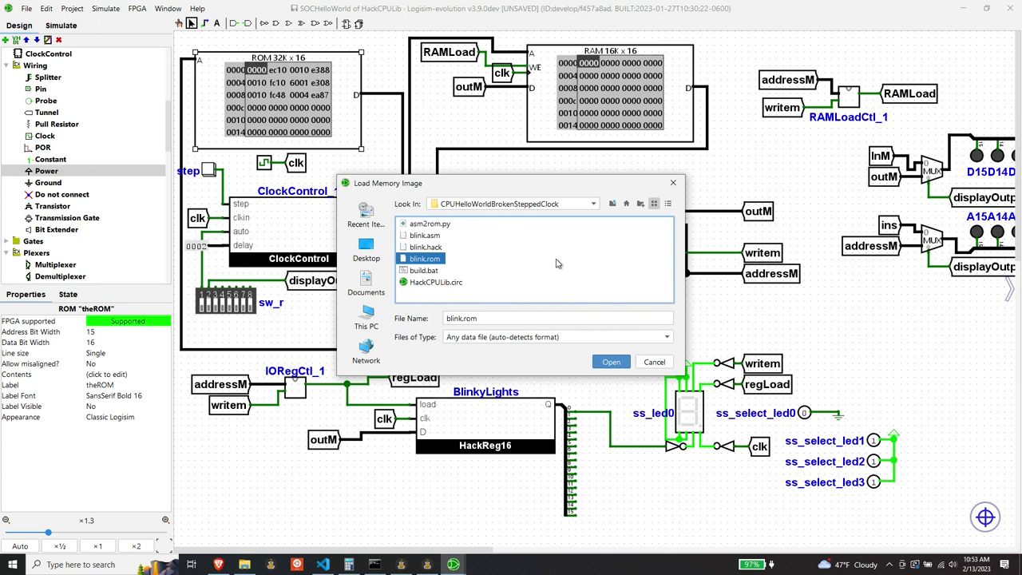
click(649, 364)
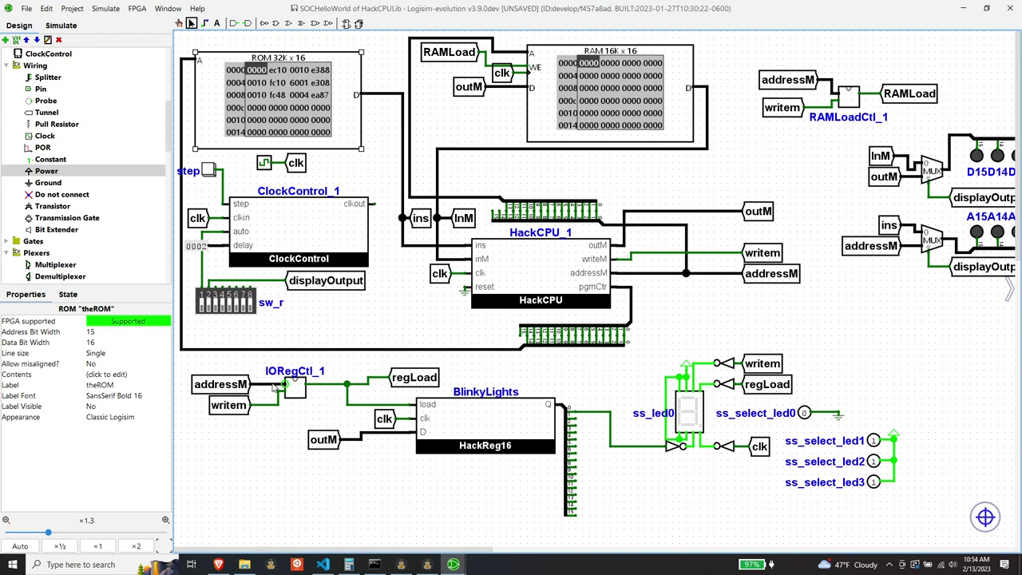
drag(187, 366, 918, 526)
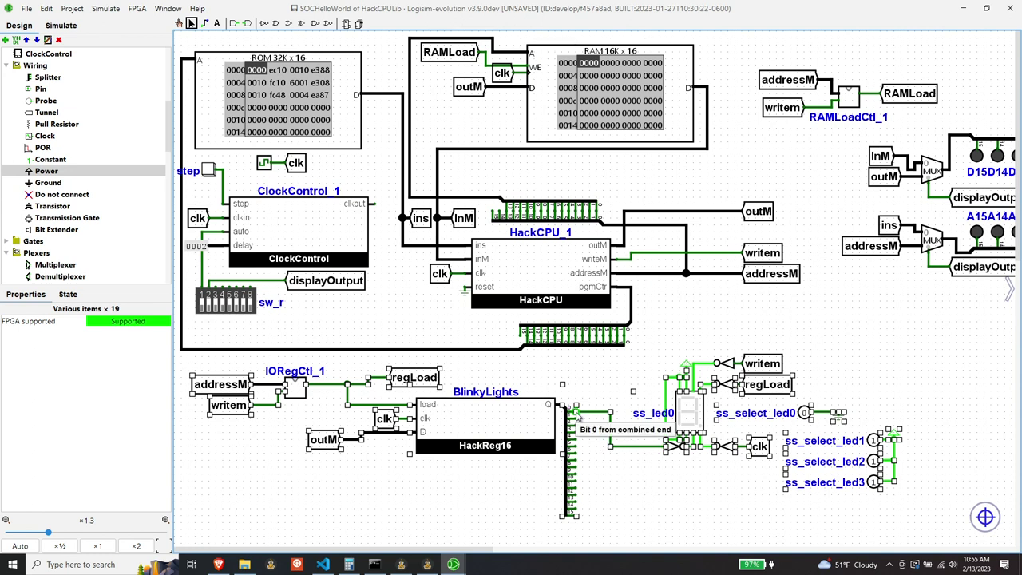
click(650, 471)
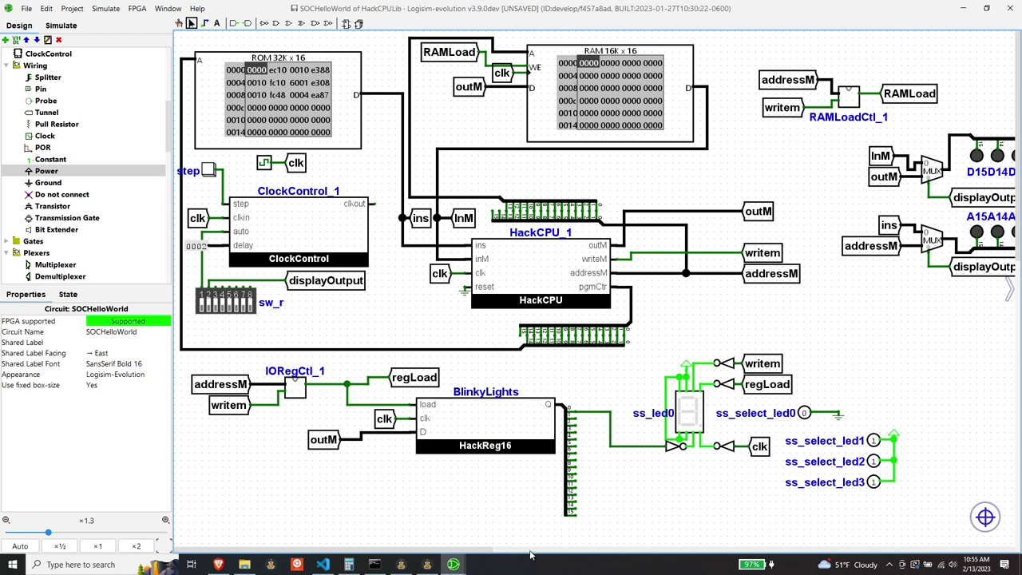
drag(491, 550, 471, 543)
drag(449, 548, 577, 548)
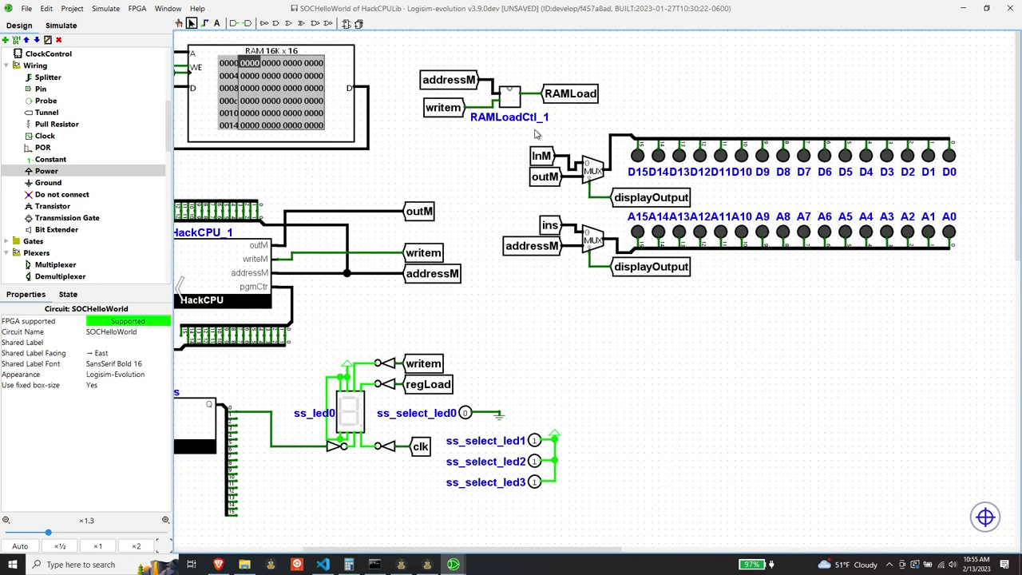
drag(534, 130, 998, 330)
click(709, 359)
drag(548, 552, 472, 553)
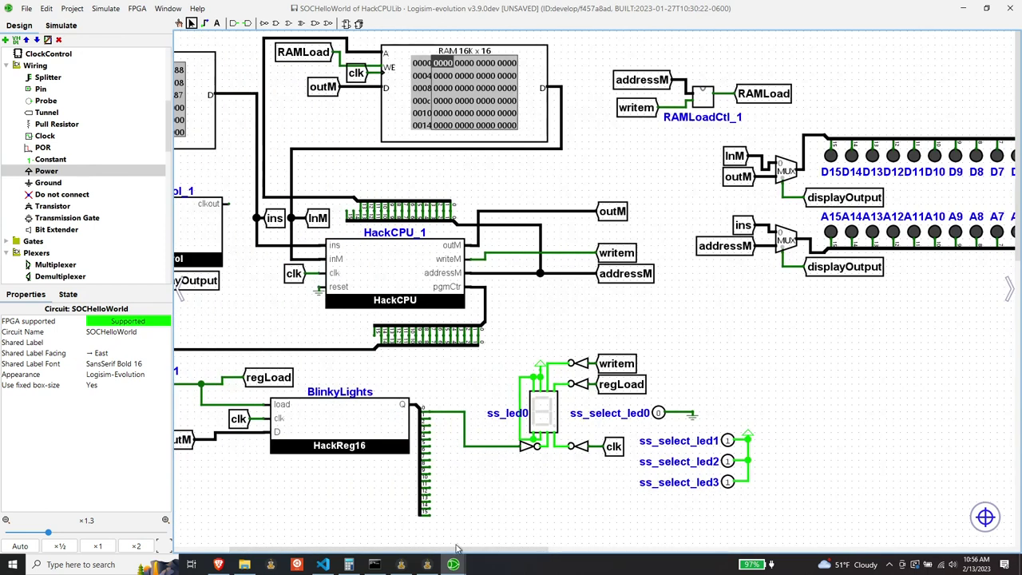
drag(460, 549, 552, 551)
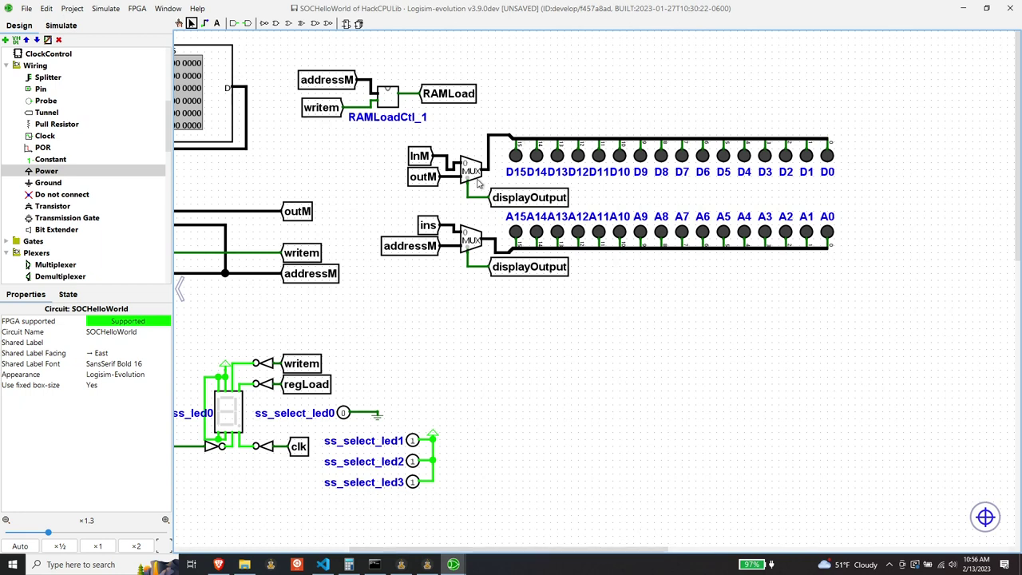
drag(559, 549, 385, 561)
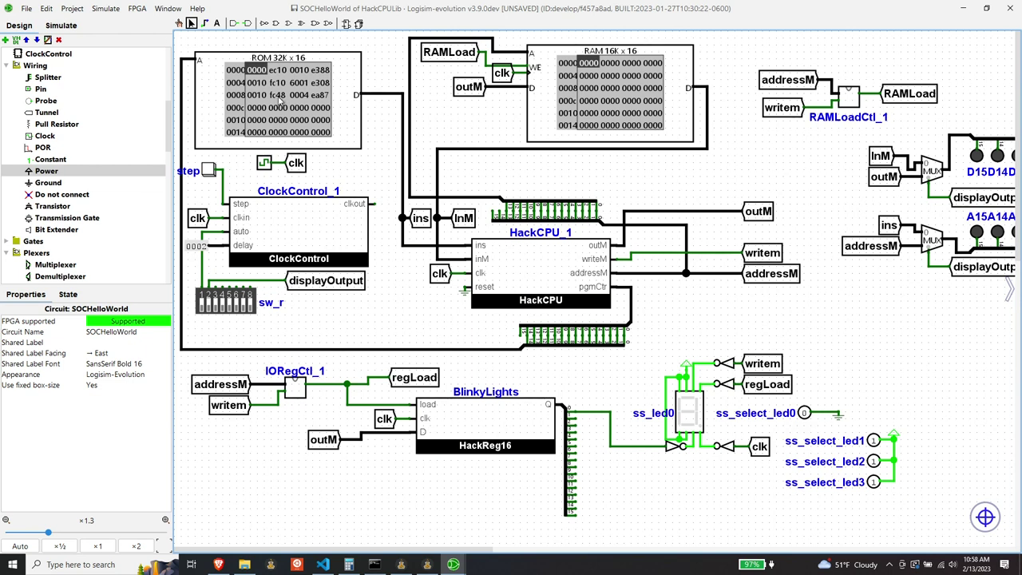
Enable Simulate > Auto-Tick so the blink program runs and ffff appears in RAM.
click(114, 11)
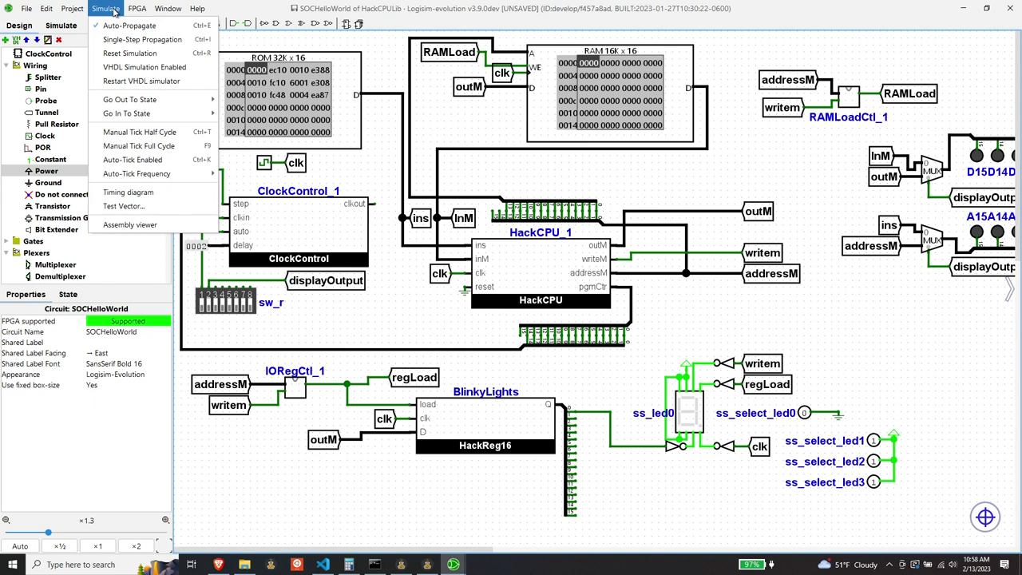
mouse_move(144, 175)
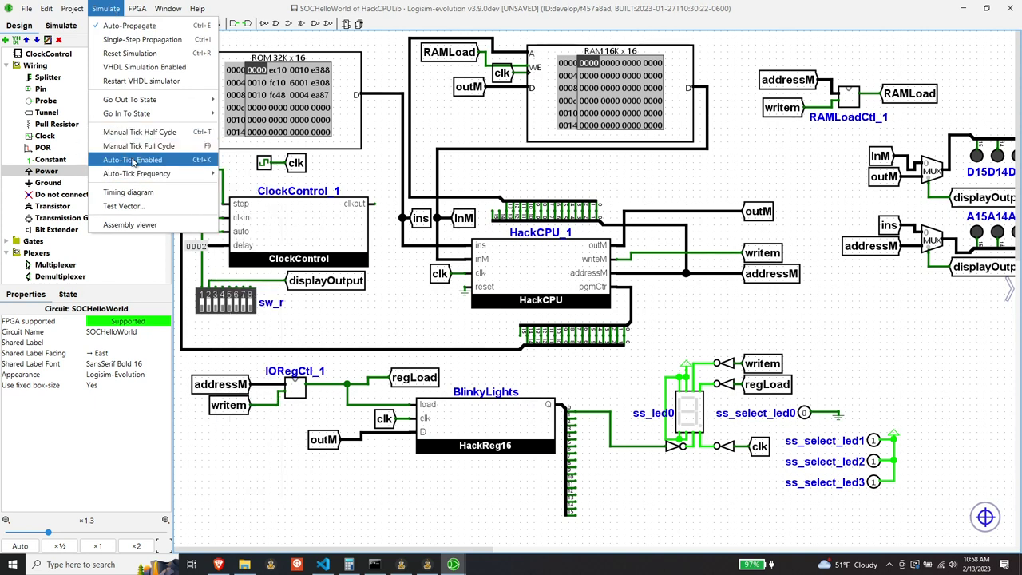
click(128, 164)
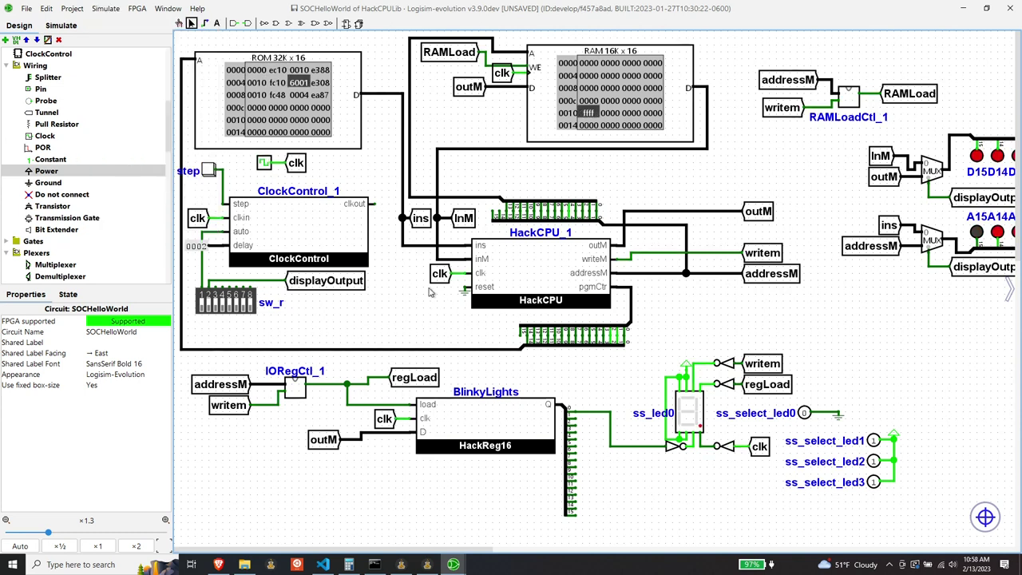
drag(439, 550, 548, 551)
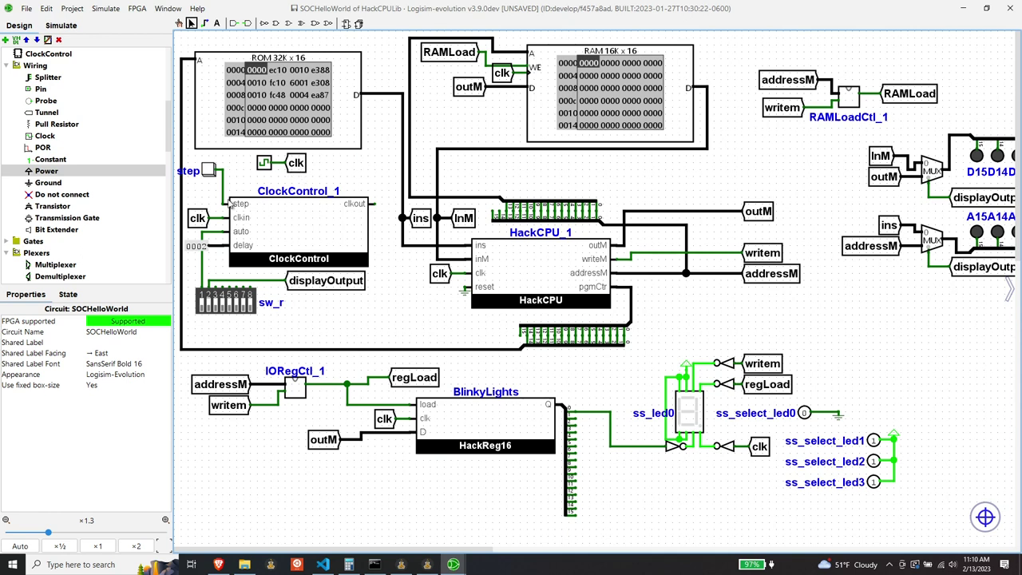
Replace the clkin tunnel with the Clock source and move the clk tunnel to clkout.
click(194, 218)
key(Delete)
drag(265, 164, 198, 219)
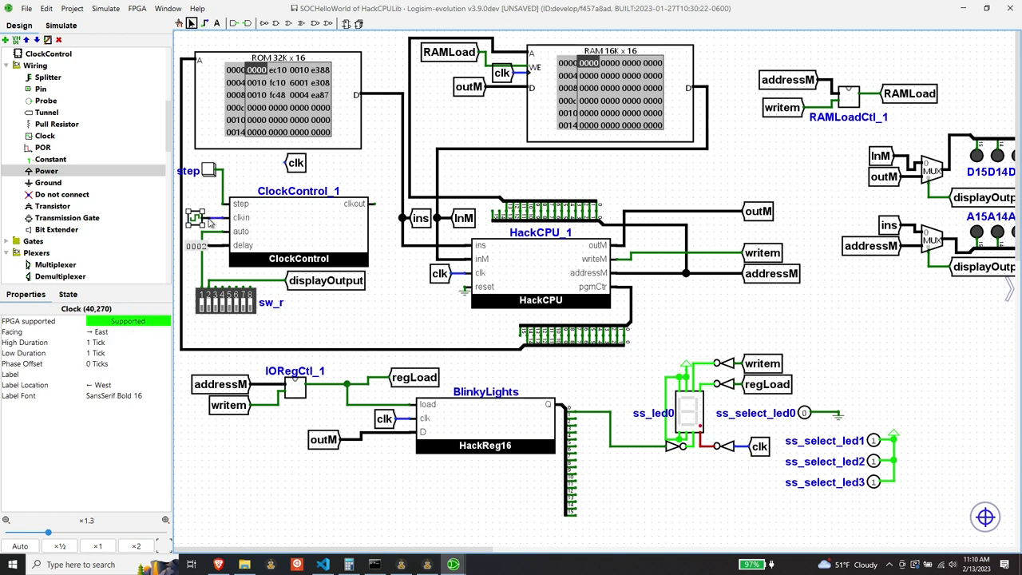
drag(296, 164, 386, 205)
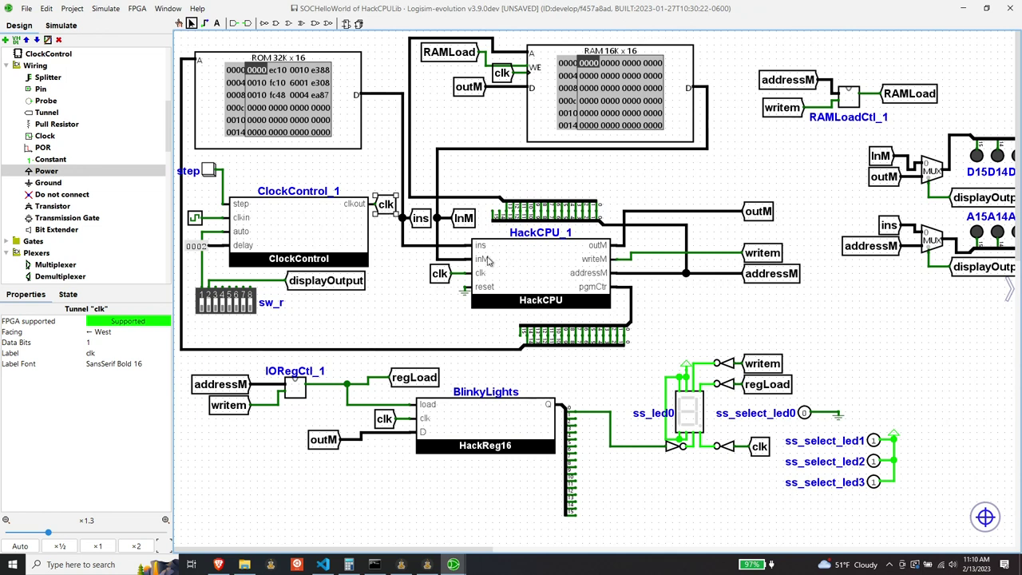
Choose Simulate > Reset Simulation for the rewired clock circuit.
click(105, 10)
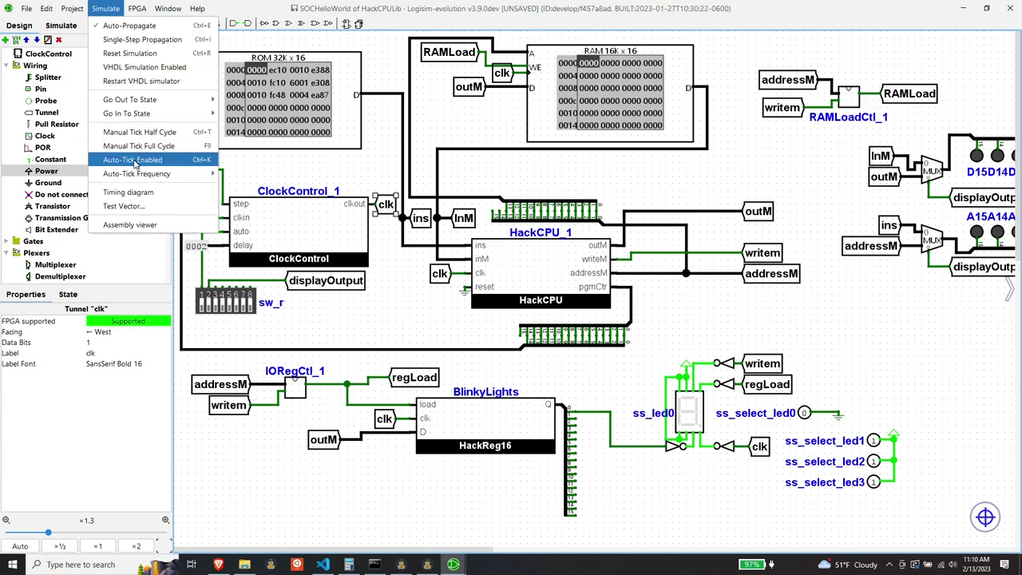
click(137, 58)
click(112, 10)
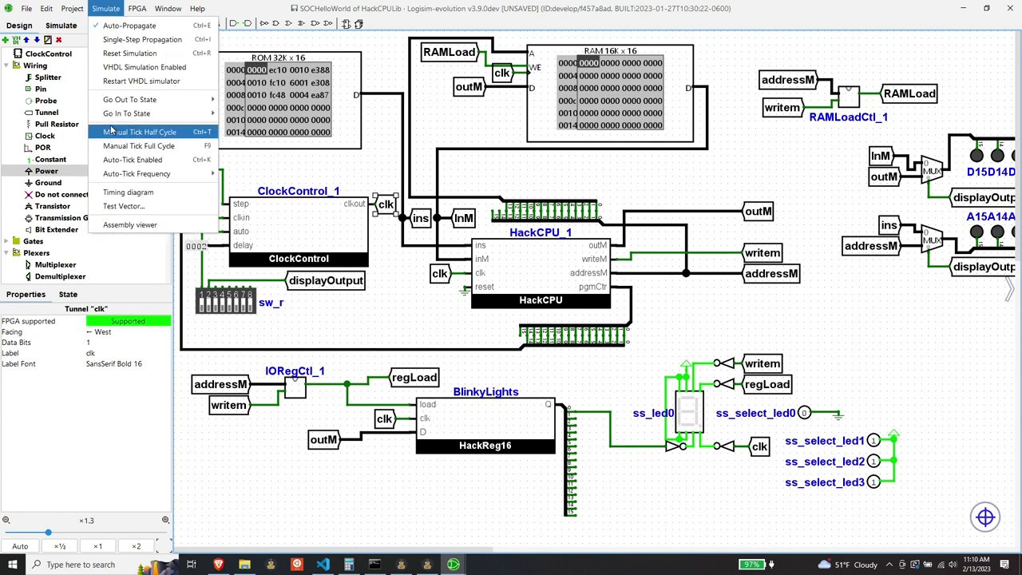
click(112, 6)
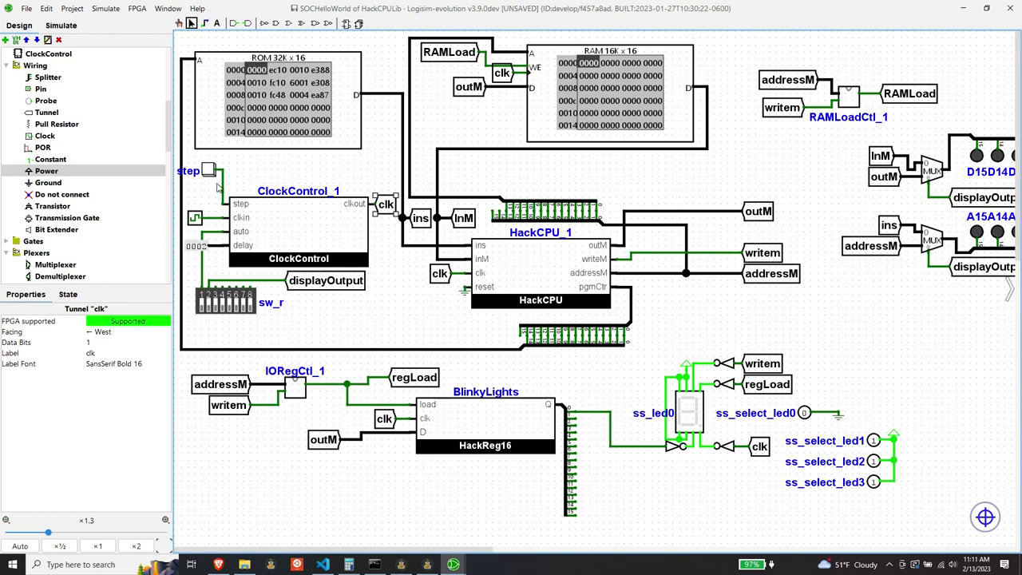
Uncheck Auto-Tick Enabled in the Simulate menu.
click(106, 8)
click(130, 159)
Select the step button, switch to the poke tool and single-step the CPU several clocks.
click(210, 170)
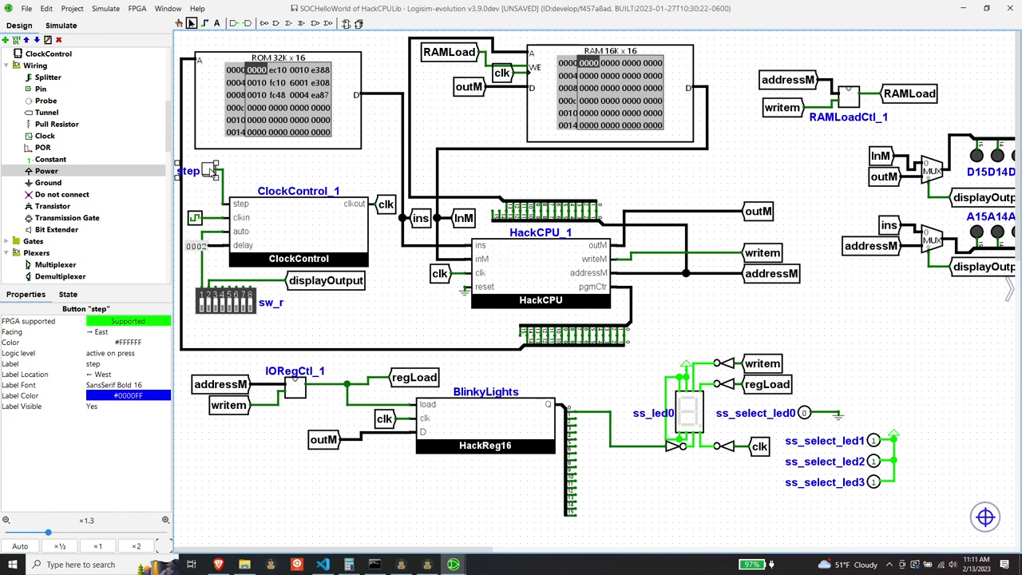
click(179, 22)
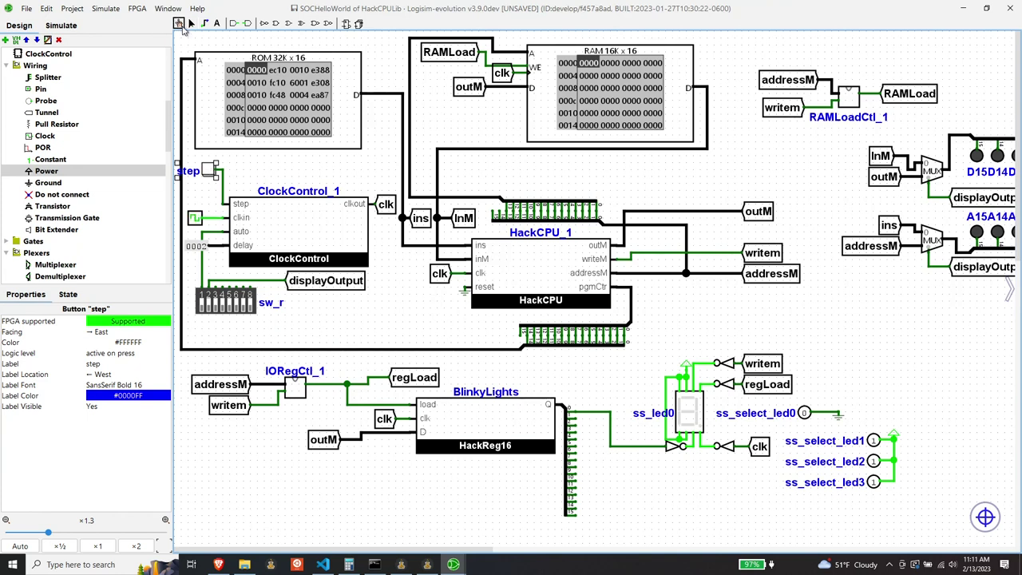
click(209, 171)
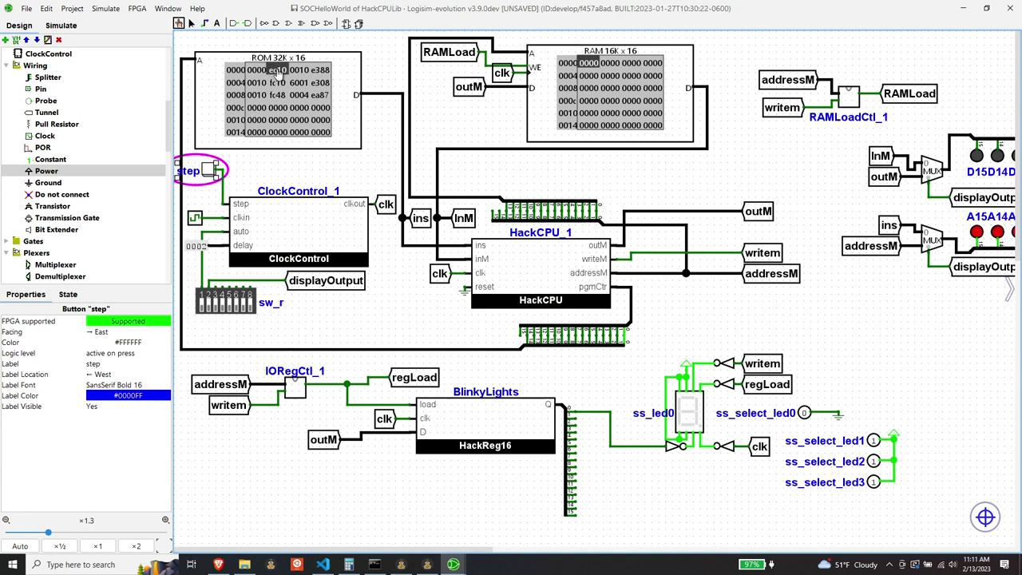
click(212, 174)
click(212, 173)
click(211, 173)
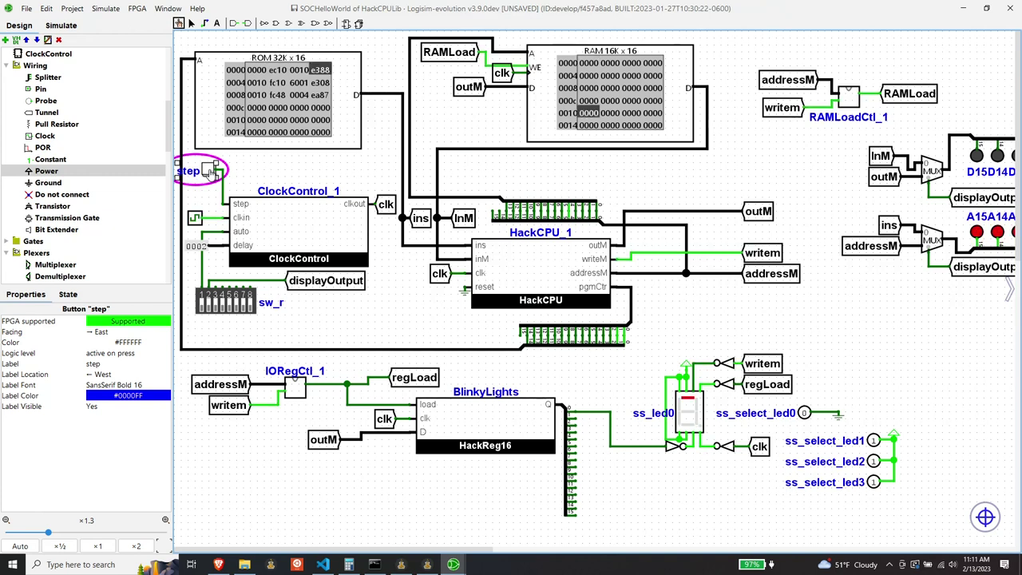
Keep stepping through the LED write and Invert code until RAM shows 0000 at ea87.
click(212, 173)
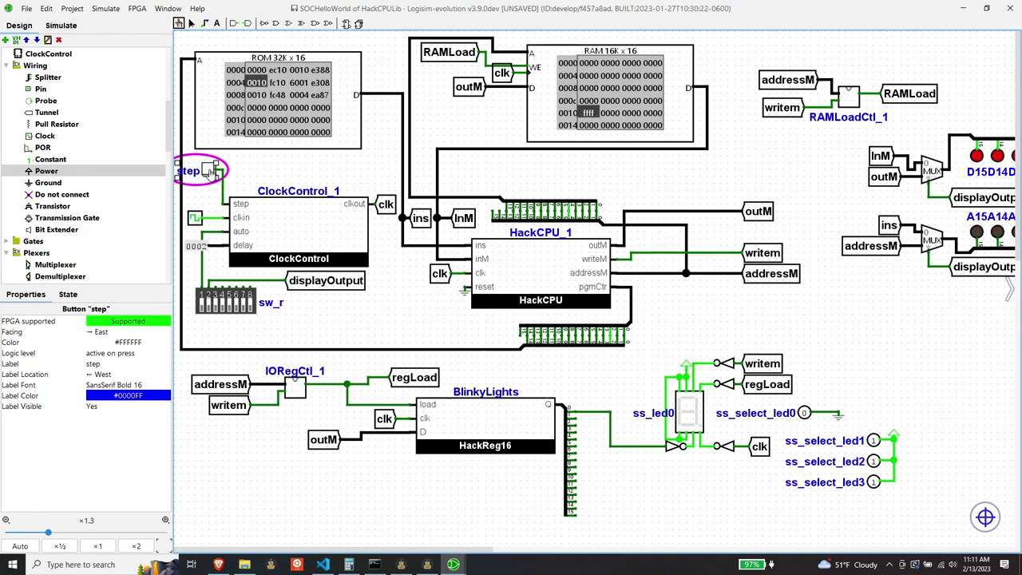
click(211, 173)
click(211, 173)
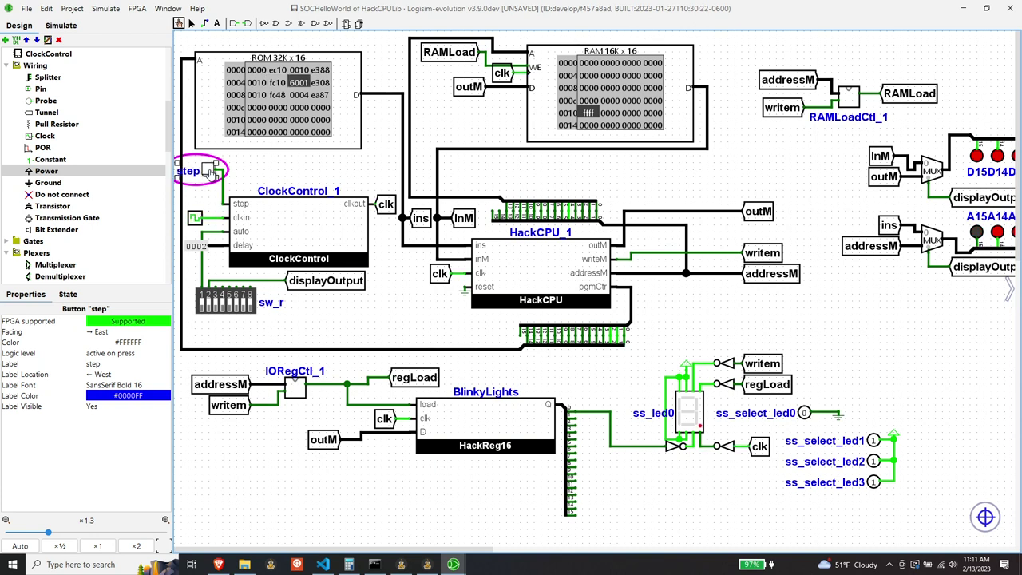
click(212, 171)
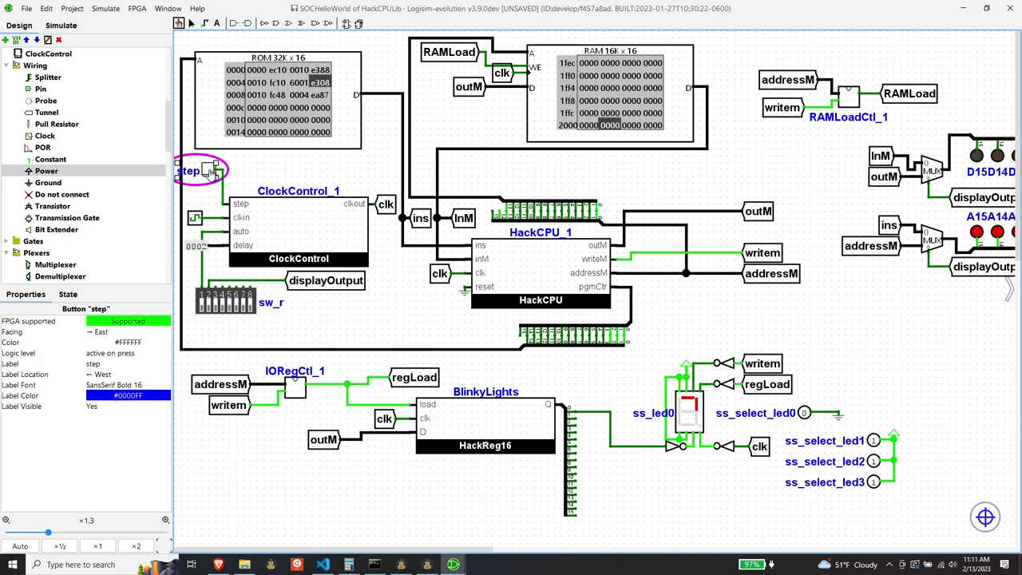
click(211, 172)
click(212, 172)
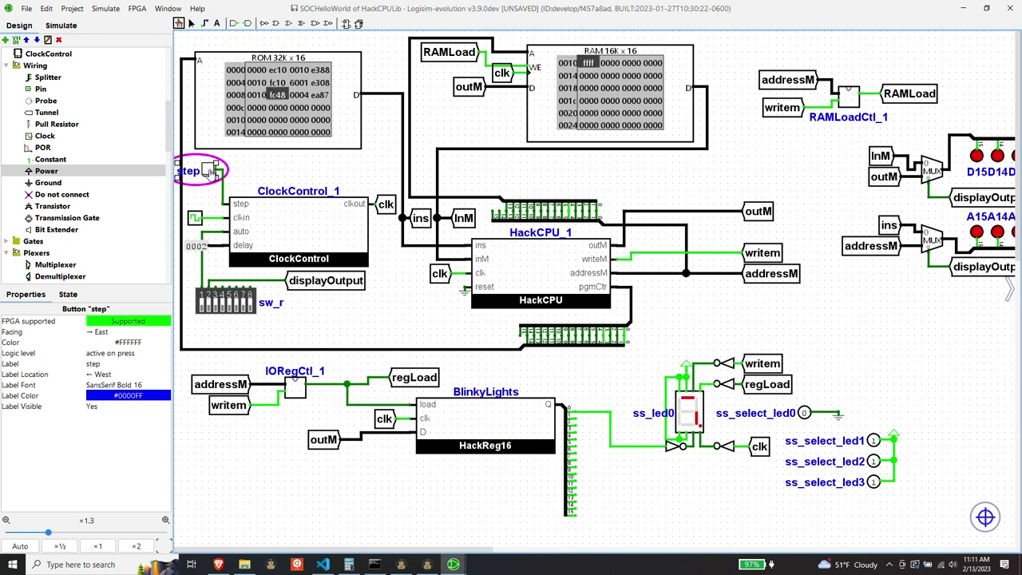
click(212, 172)
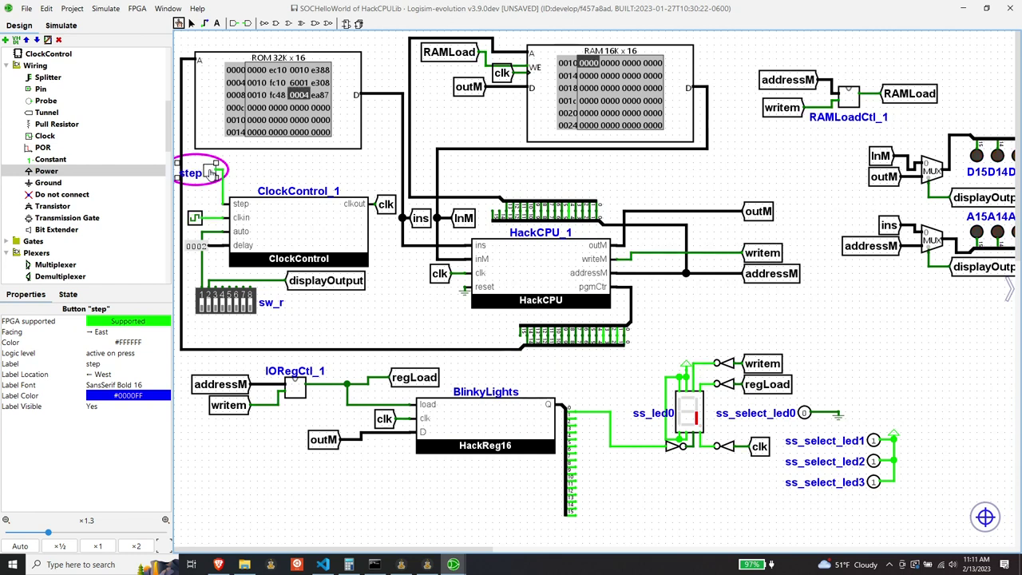
click(212, 171)
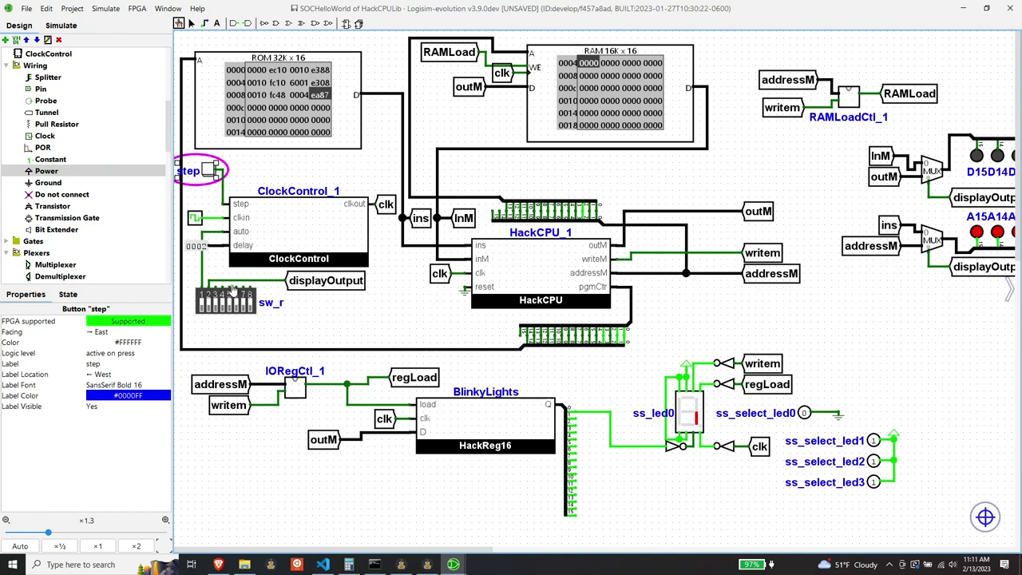
Toggle the sw_r DIP switches so the top A-row LEDs light red.
click(210, 309)
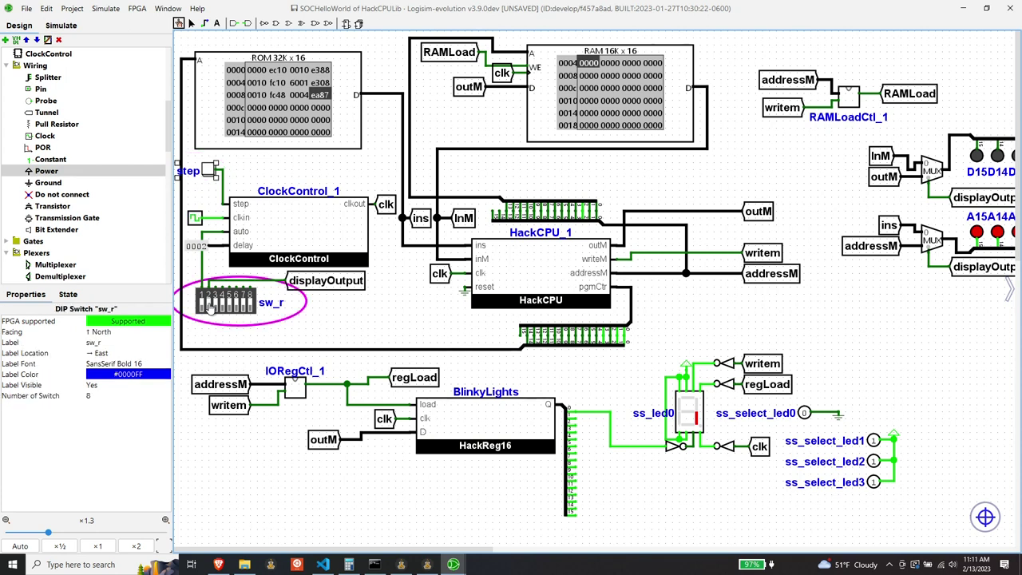
click(210, 307)
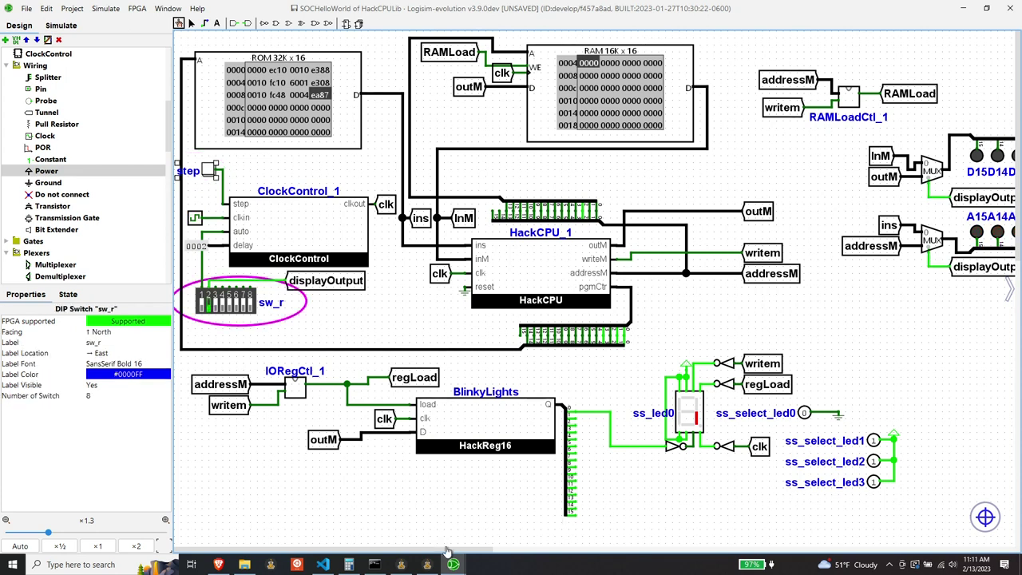
drag(448, 549, 587, 569)
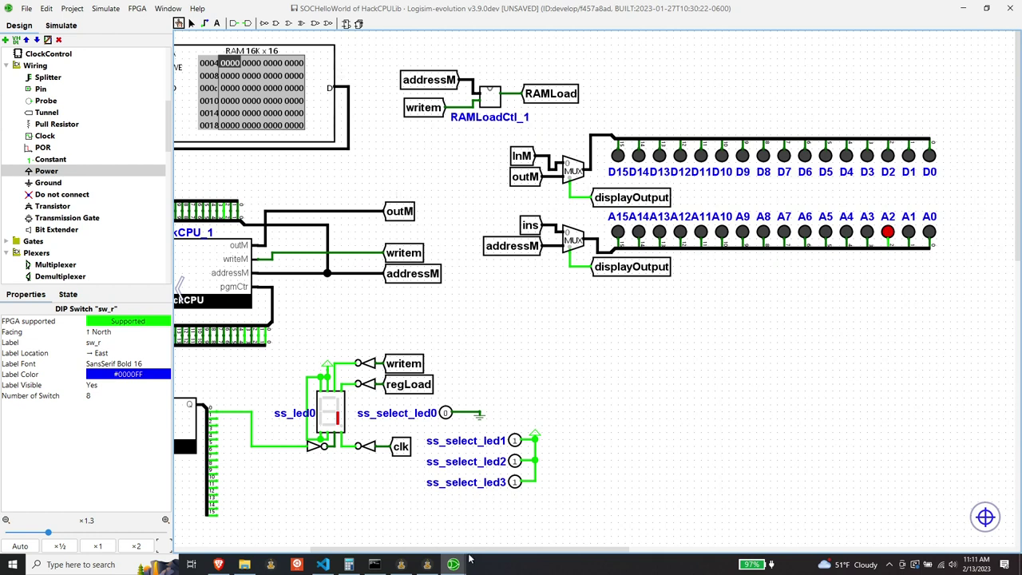
drag(471, 557, 374, 557)
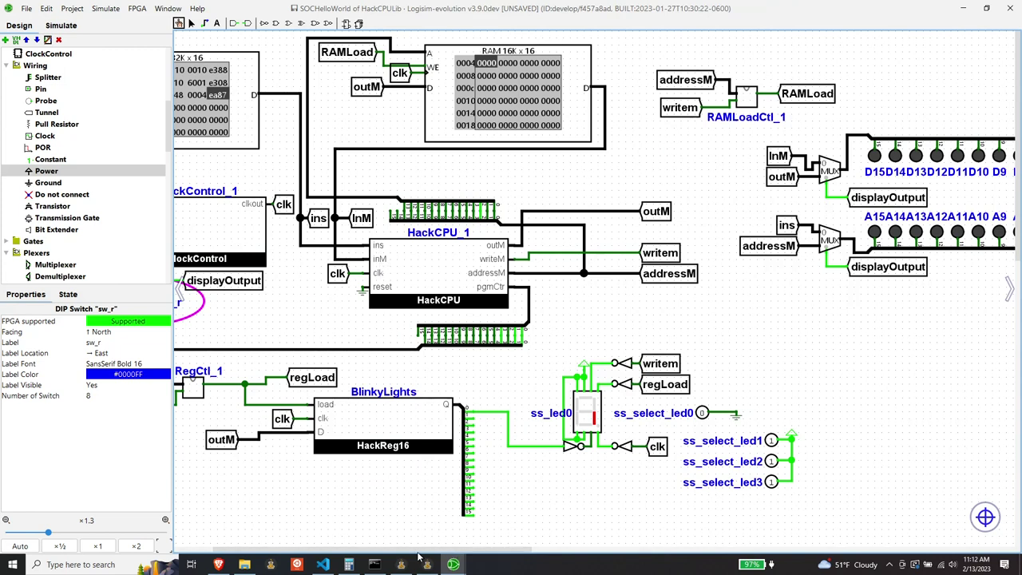
drag(418, 557, 380, 556)
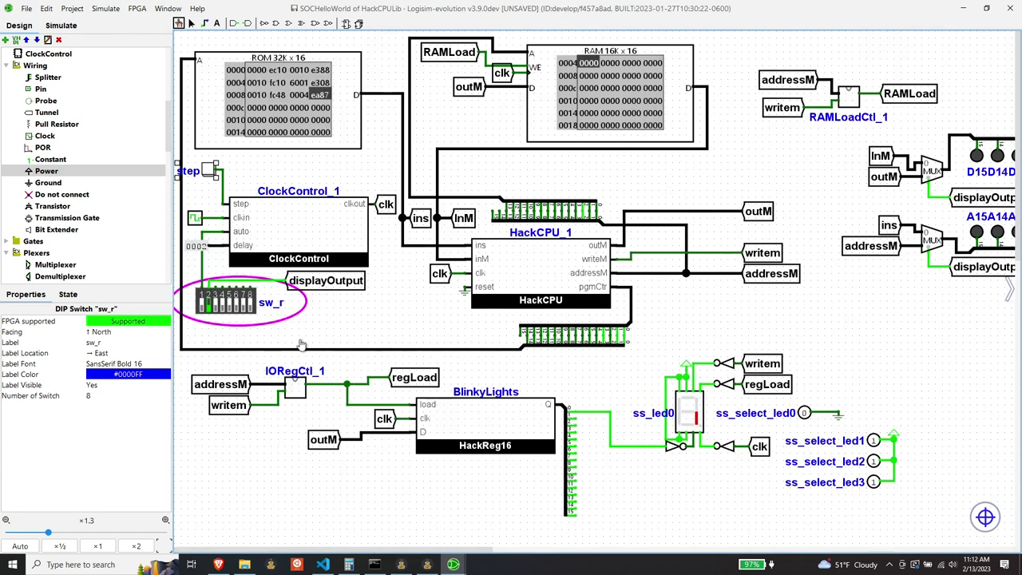
click(210, 304)
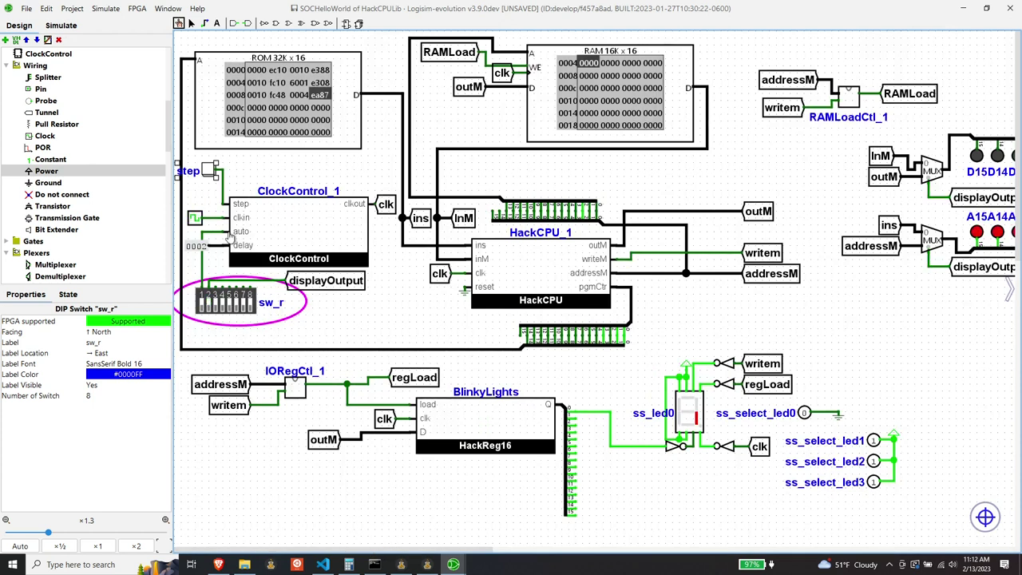
Switch sw_r switch 1 on for ClockControl auto mode and watch the blink program run.
click(202, 304)
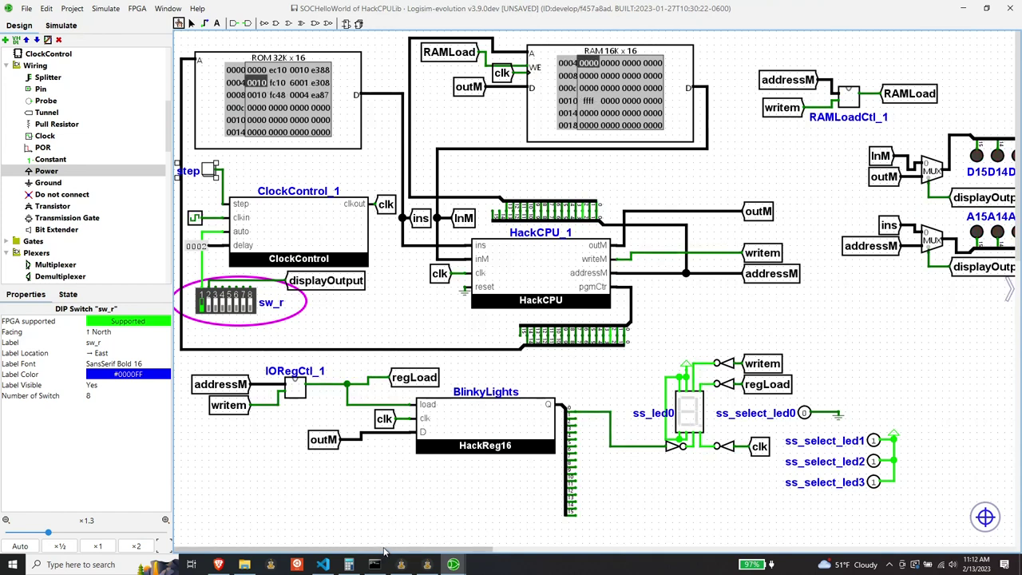
drag(384, 551, 422, 552)
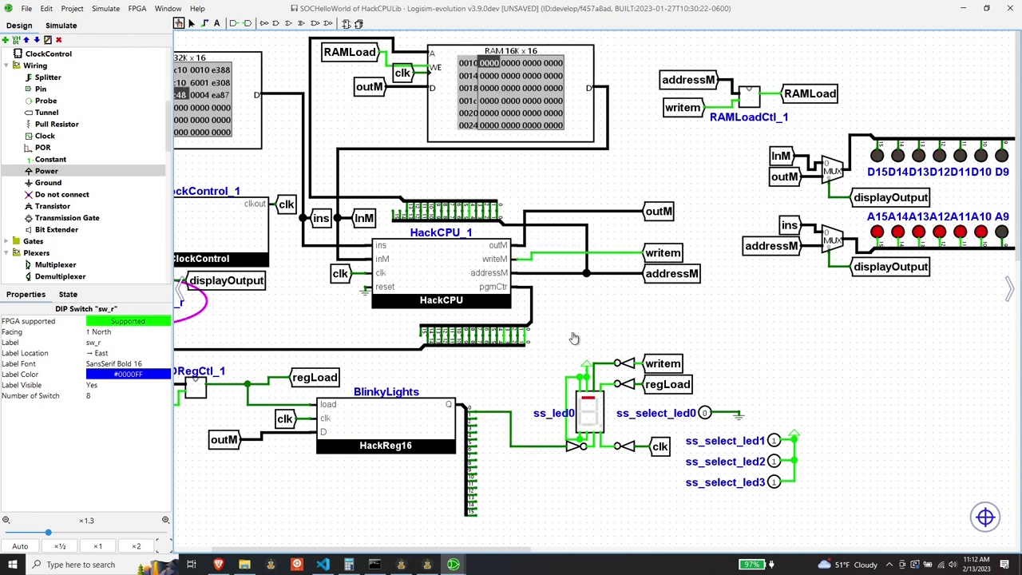
scroll(478, 503, left, 3)
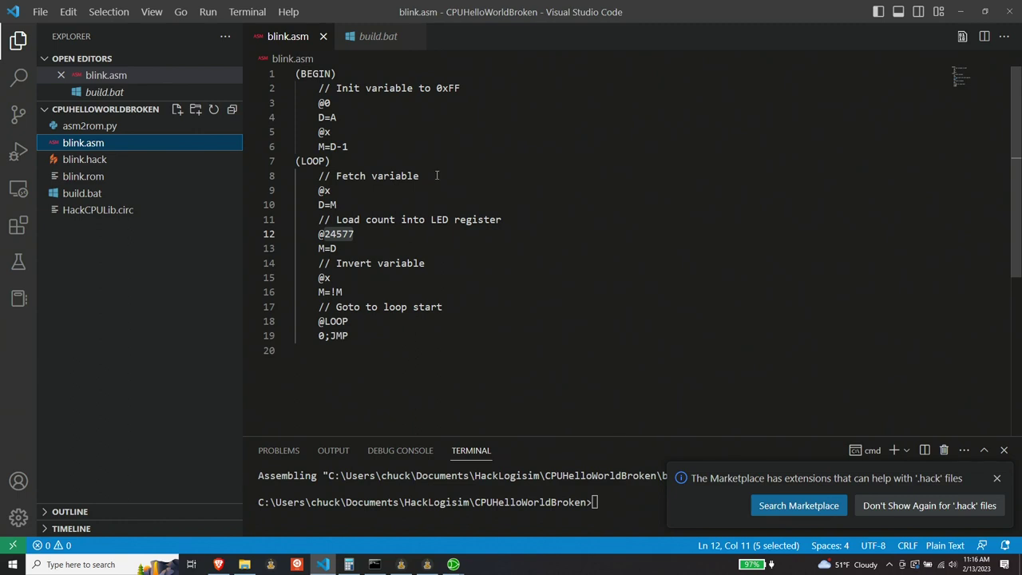
drag(312, 291, 461, 300)
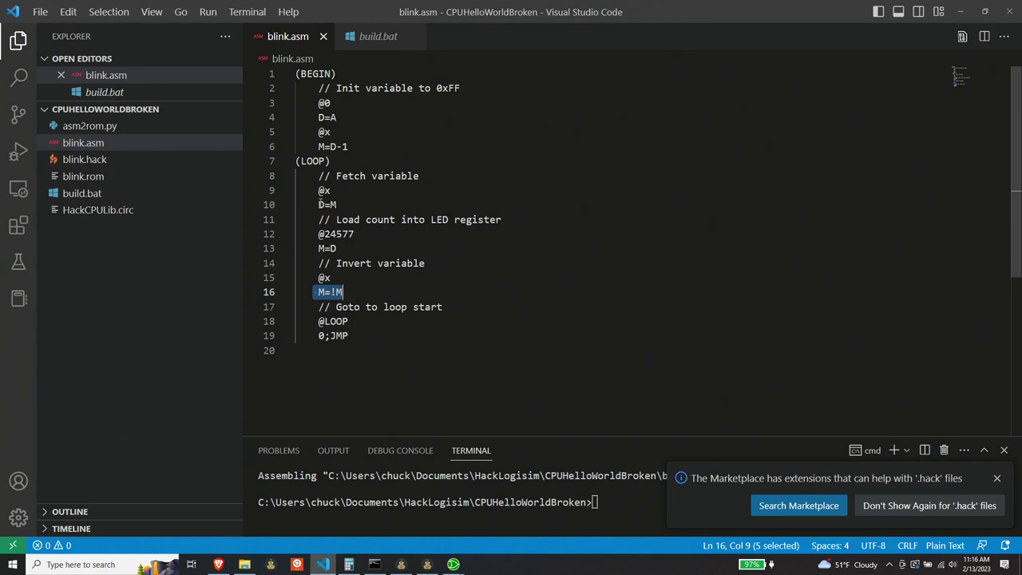
drag(313, 234, 357, 234)
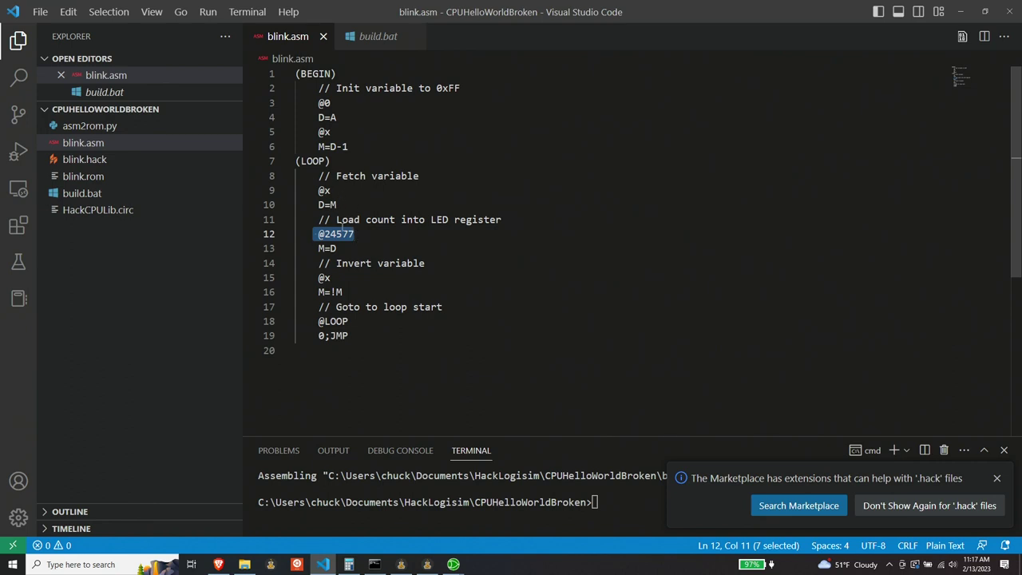
Highlight 'M=!M' on line 16 of blink.asm, then bring up the Xilinx UG473 PDF in Brave.
click(374, 279)
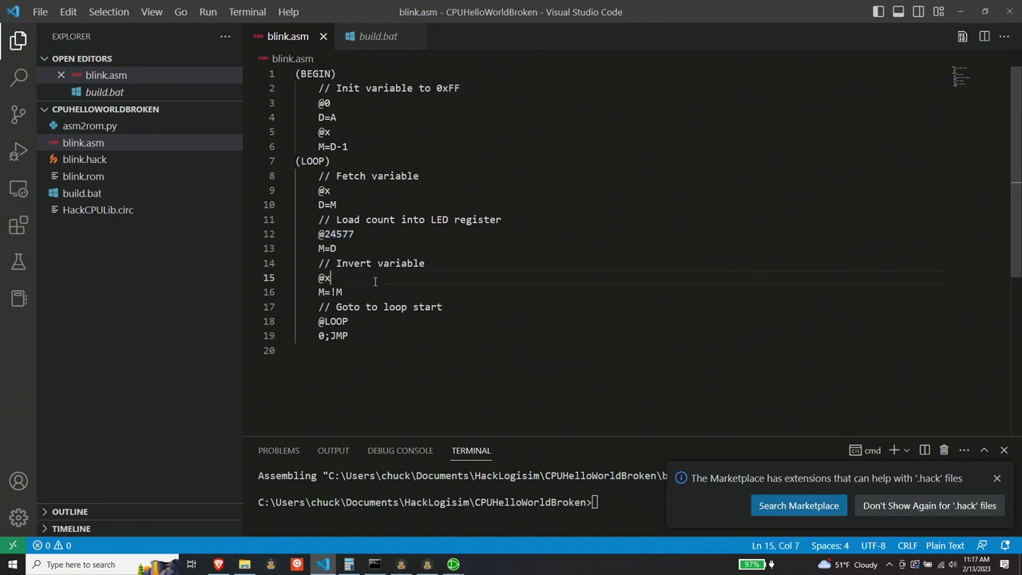
drag(313, 292, 432, 297)
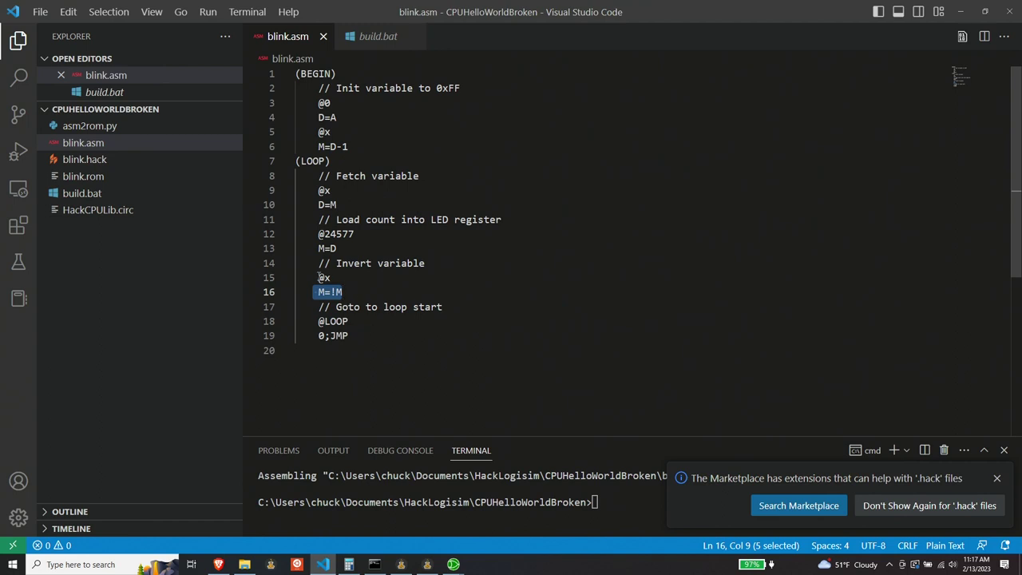
drag(317, 277, 332, 278)
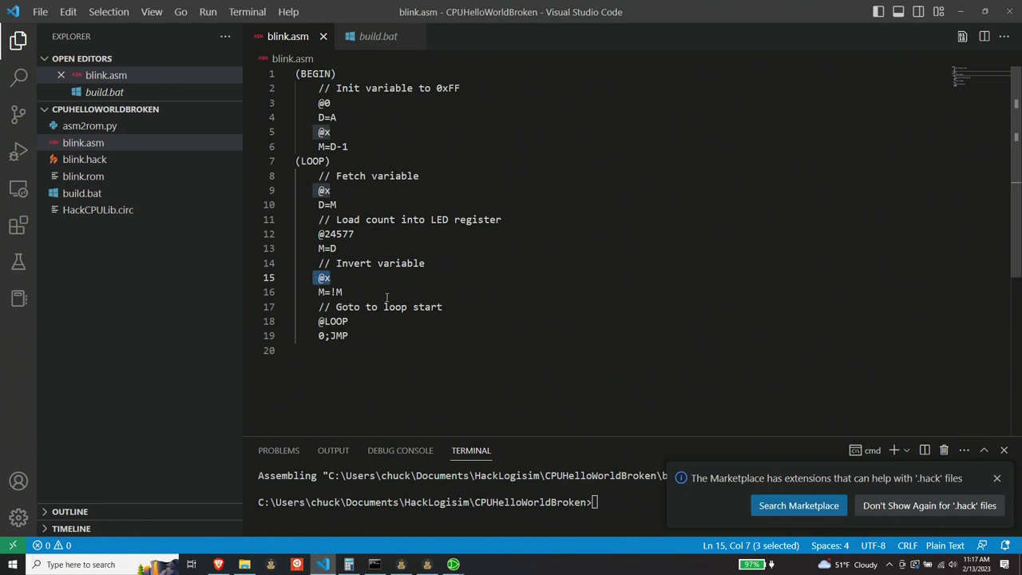
drag(315, 293, 341, 292)
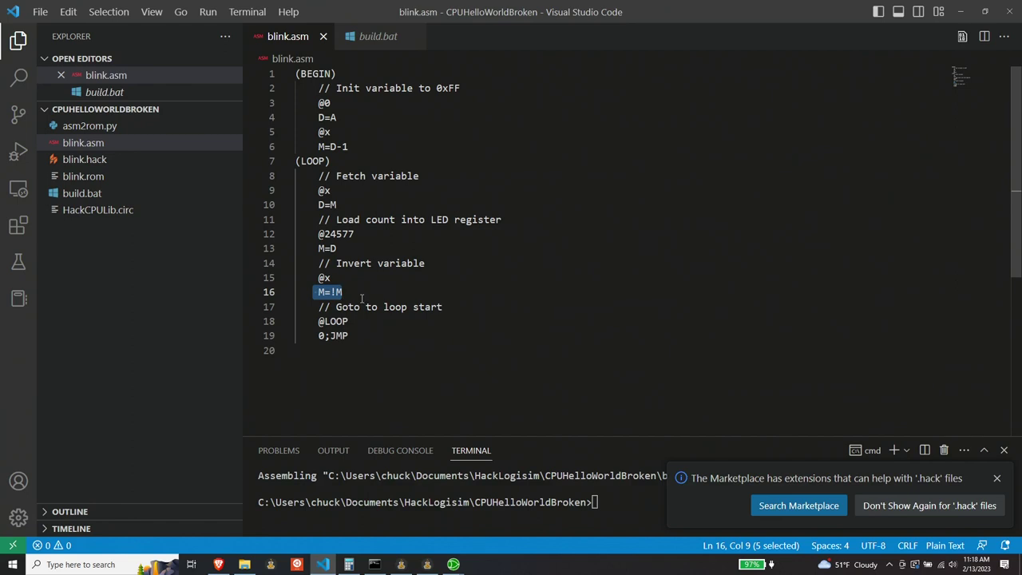
key(Right)
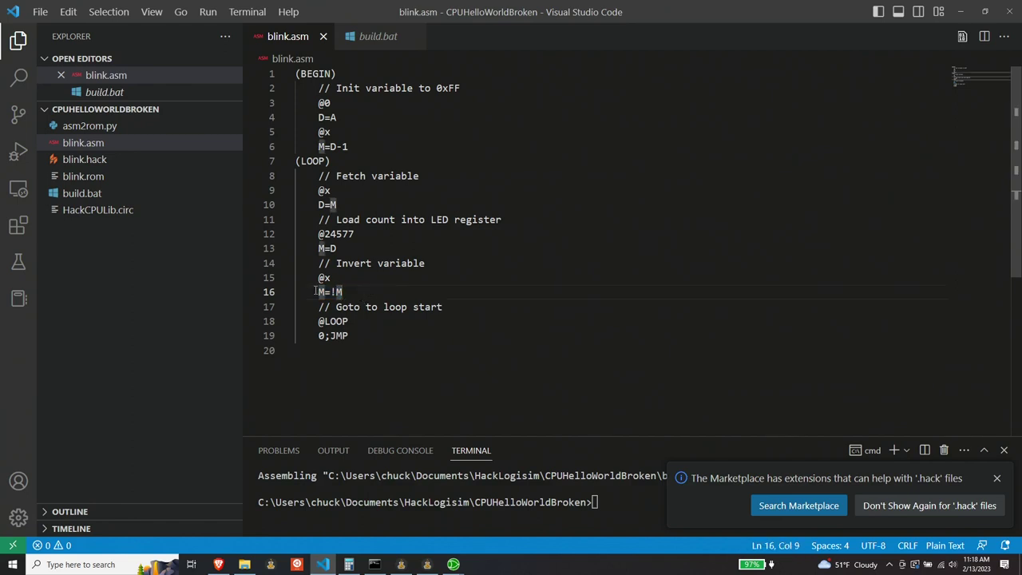
drag(313, 292, 355, 291)
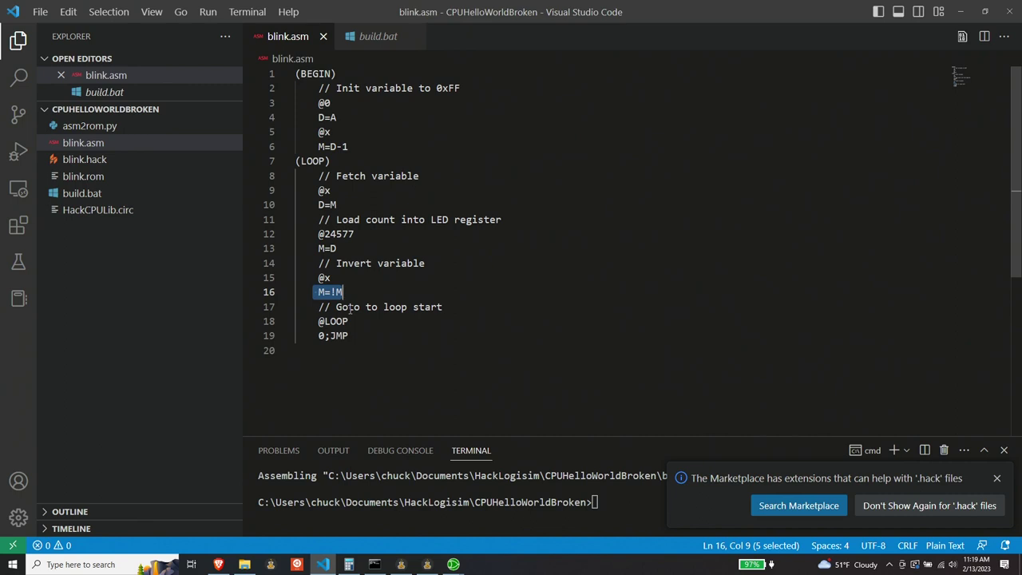
key(alt+Tab)
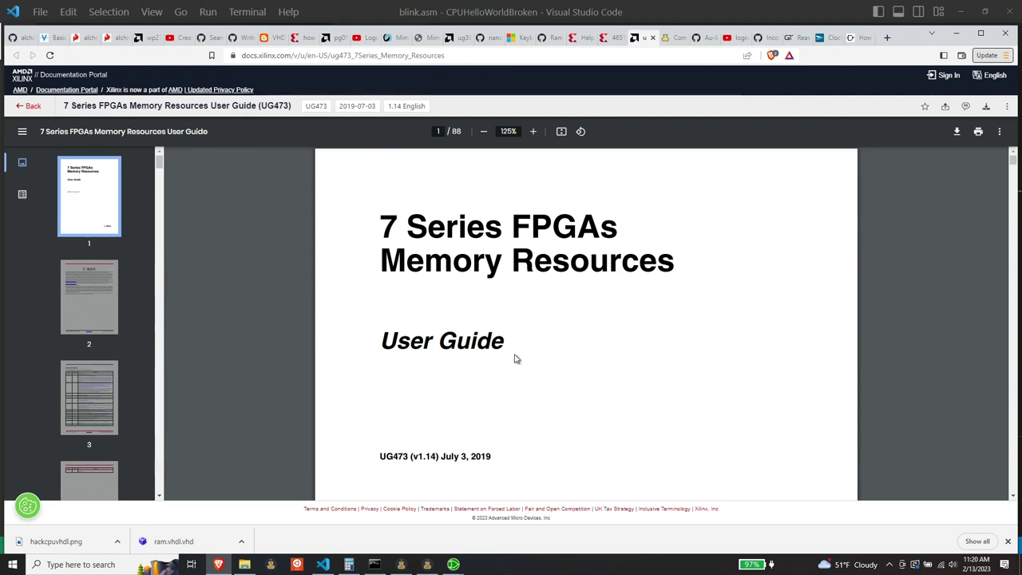
mouse_move(452, 567)
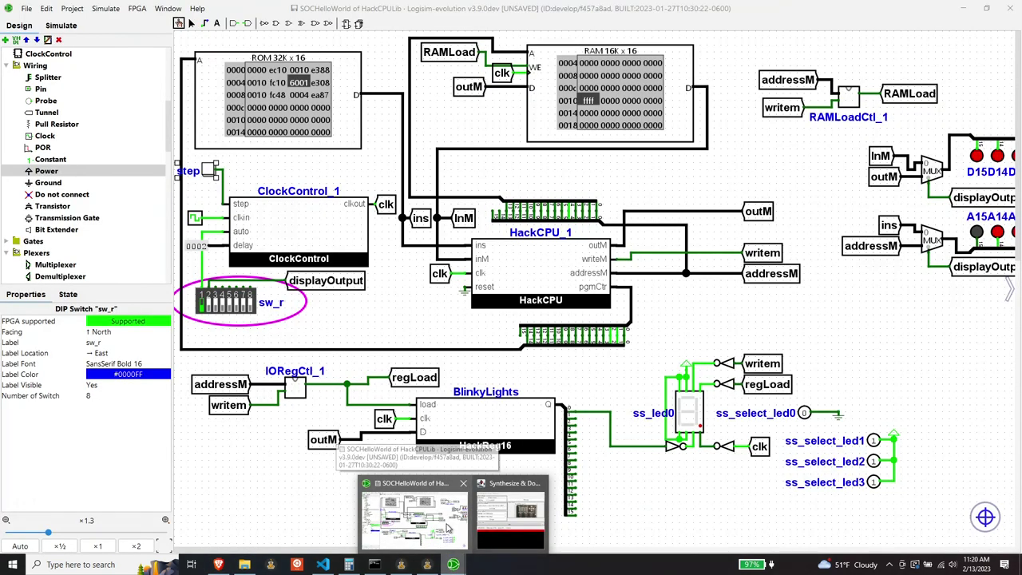
click(447, 527)
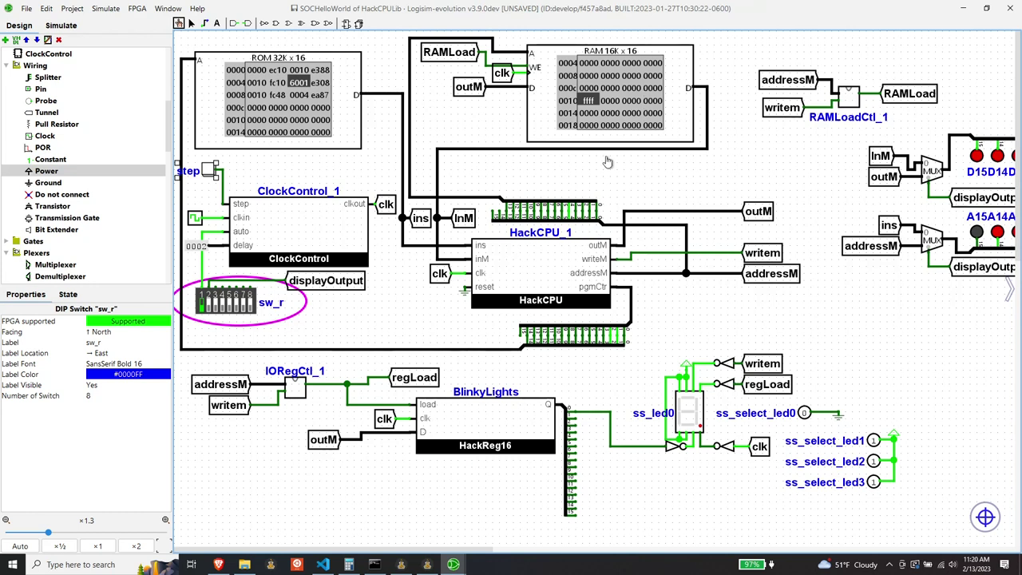
click(224, 566)
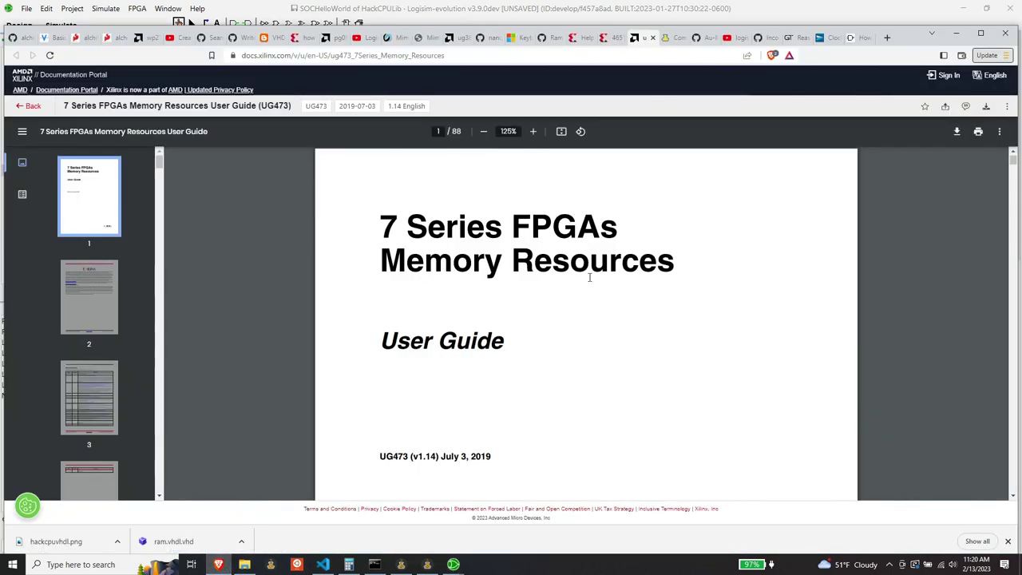
Scroll the UG473 guide from page 1 down to page 11, Block RAM Resources.
scroll(653, 269, down, 8)
scroll(691, 271, down, 20)
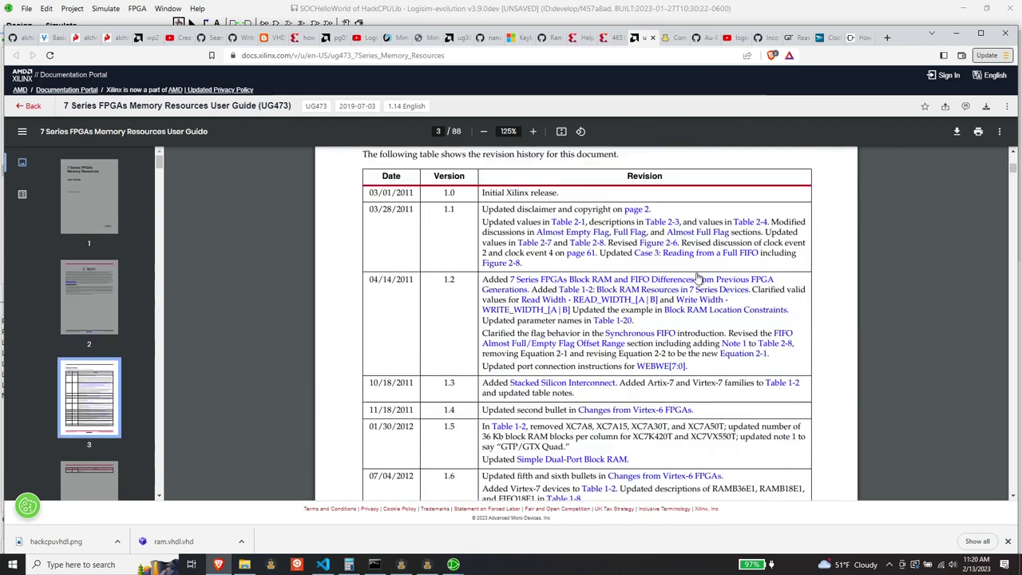
scroll(692, 269, down, 20)
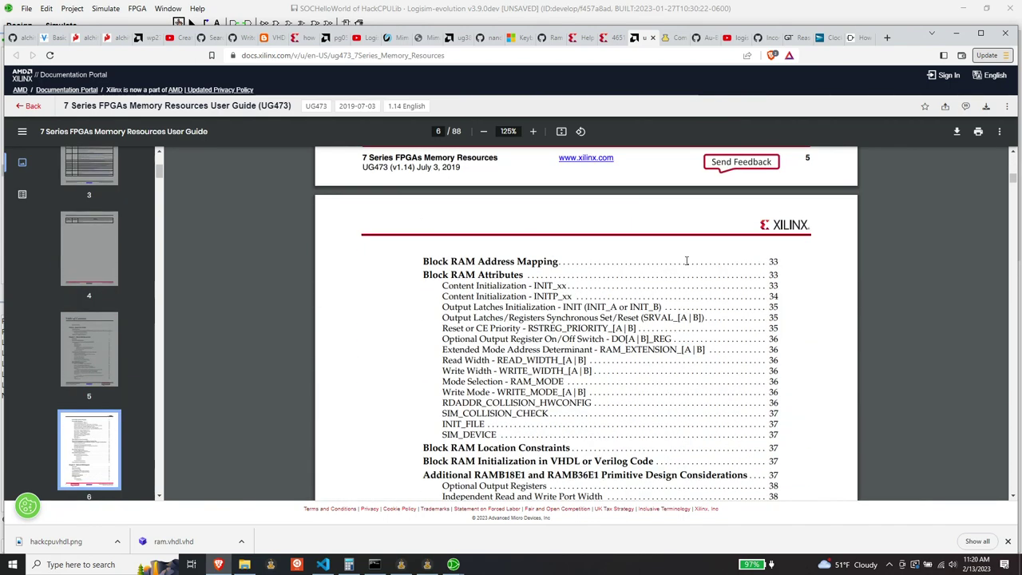
scroll(677, 266, down, 20)
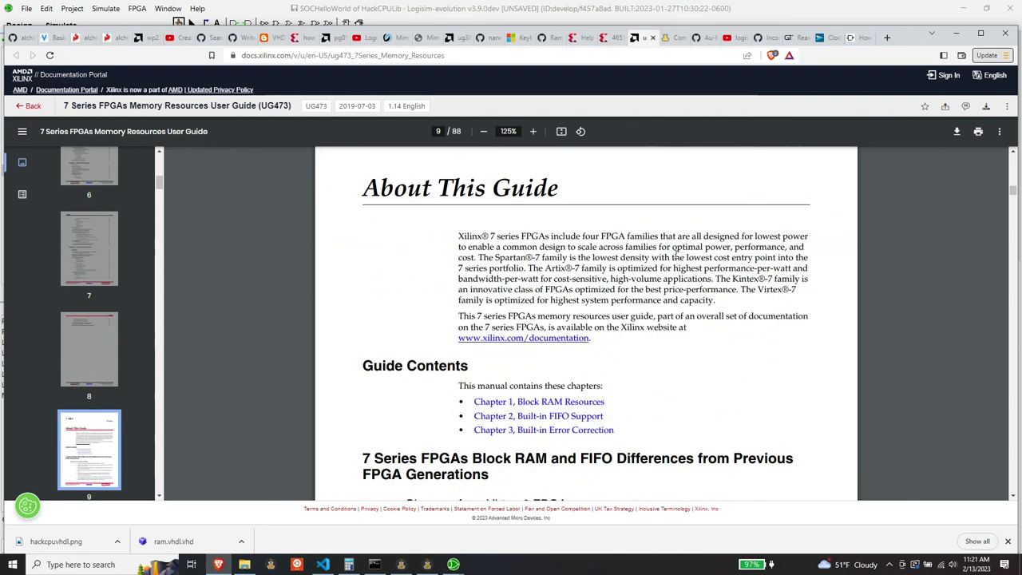
scroll(675, 254, down, 10)
scroll(675, 254, down, 15)
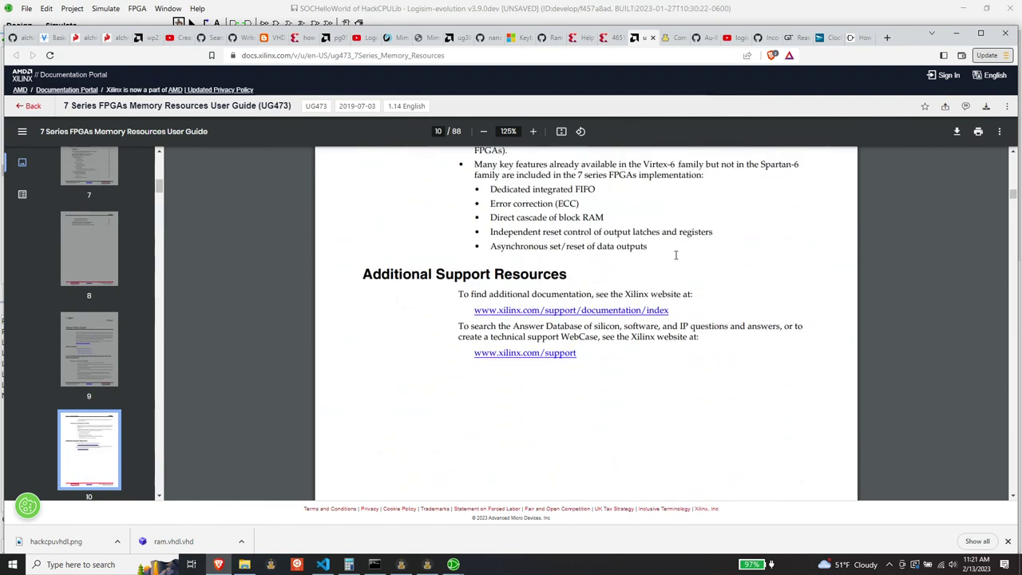
scroll(675, 262, down, 2)
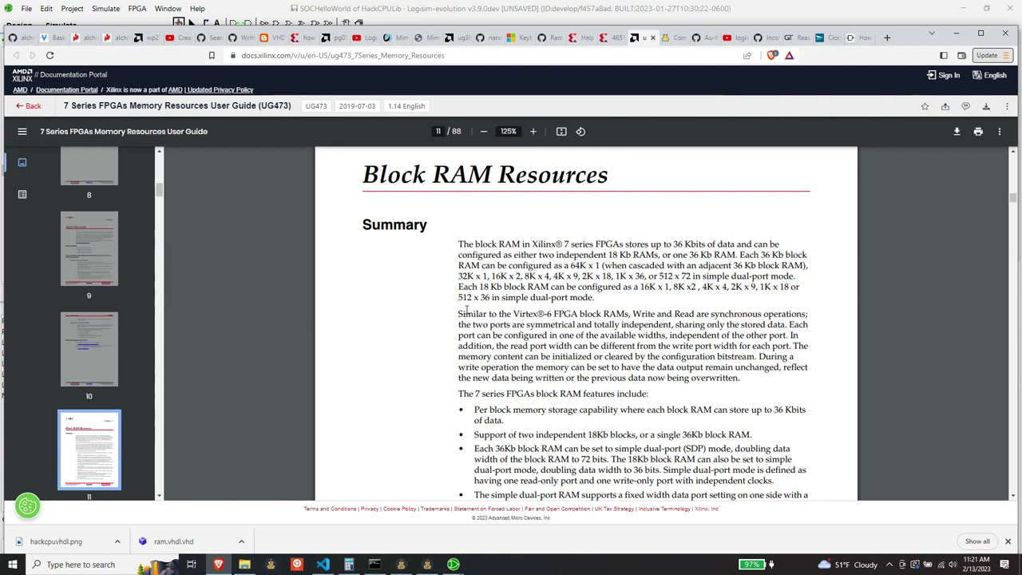
Select 'Write and Read are synchronous operations;' in the page 11 Summary paragraph.
drag(456, 311, 812, 316)
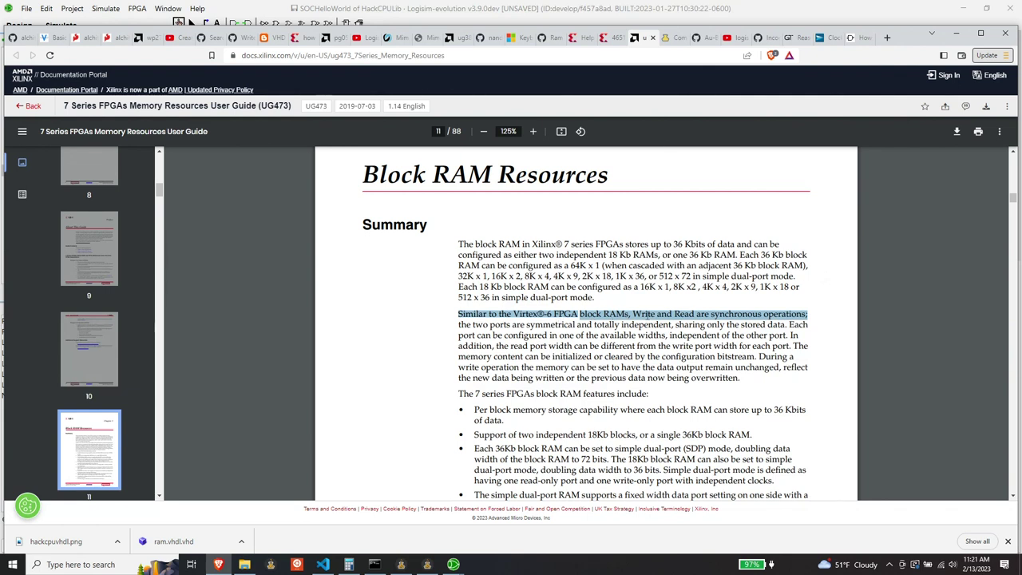
click(639, 314)
drag(635, 314, 805, 313)
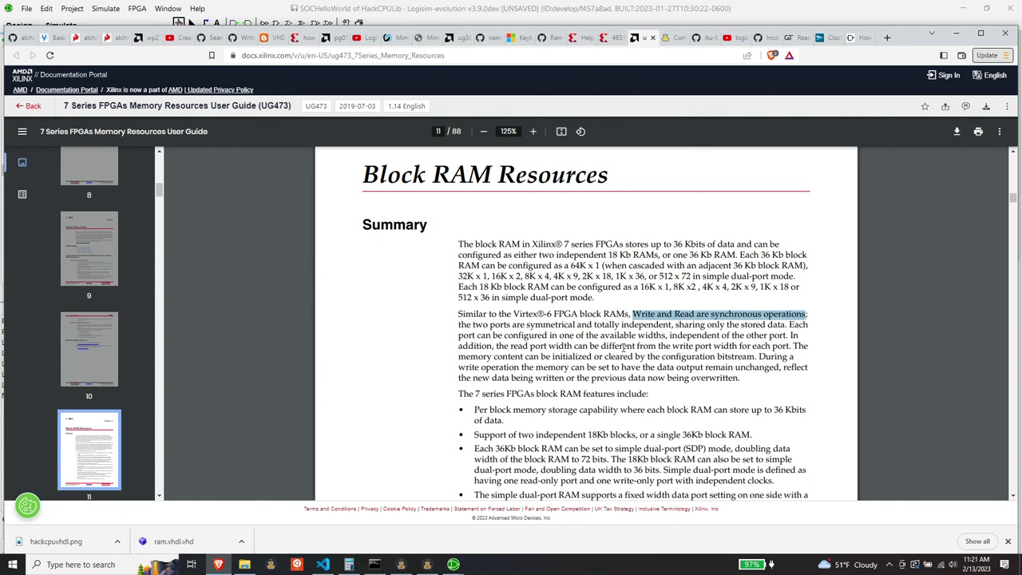
Bring VS Code back and select ' M=!M' on line 16 of blink.asm.
click(323, 564)
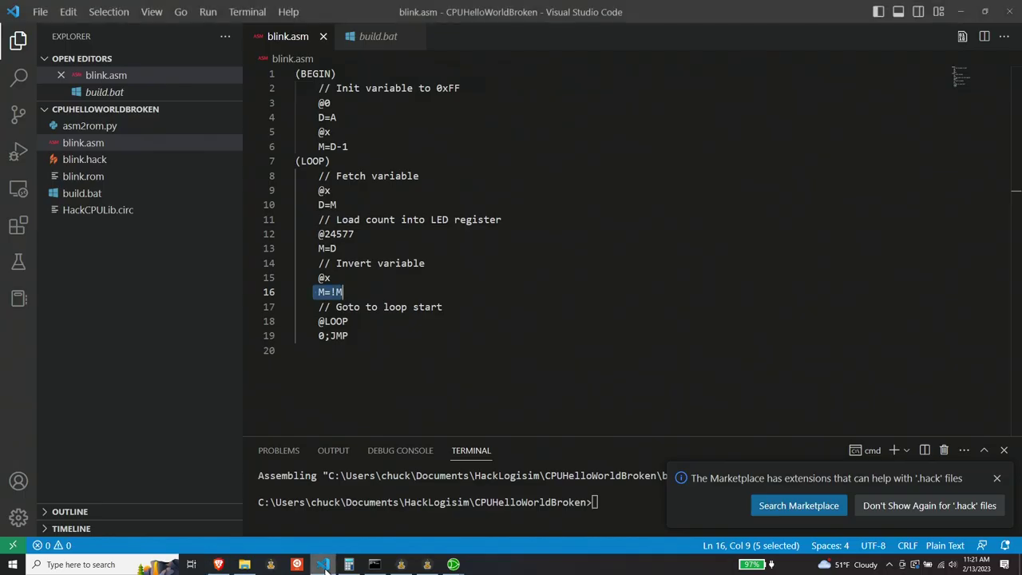
click(342, 292)
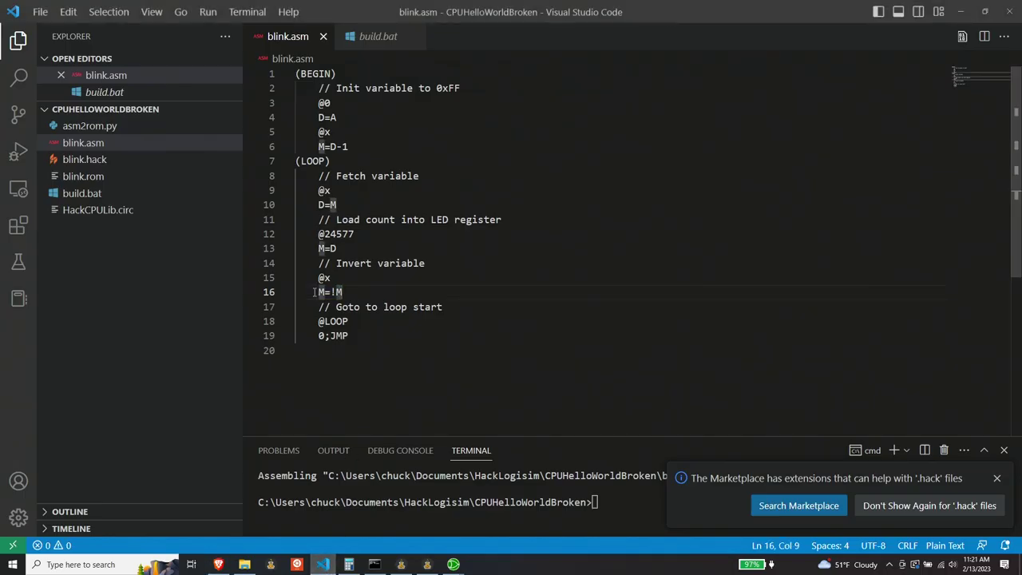
drag(314, 292, 343, 292)
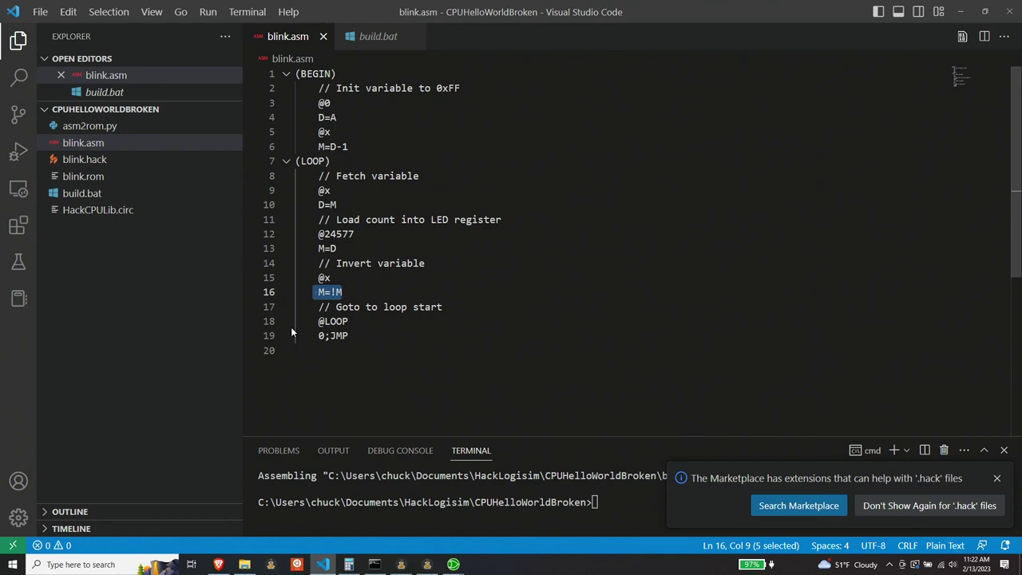
Bring Logisim-evolution forward and scroll the component tree to locate ClockControl in HackCPULib.
click(307, 562)
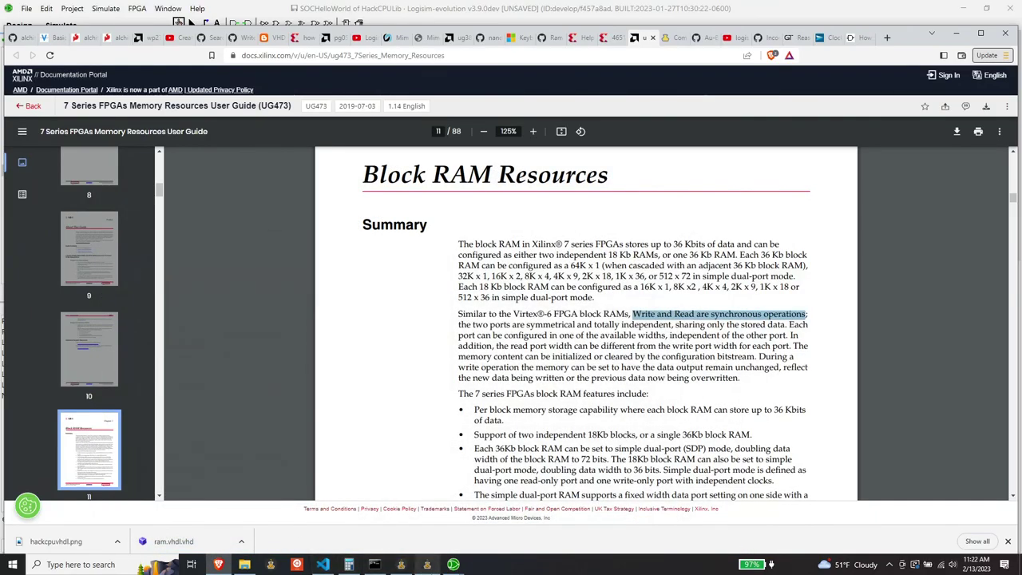
click(430, 551)
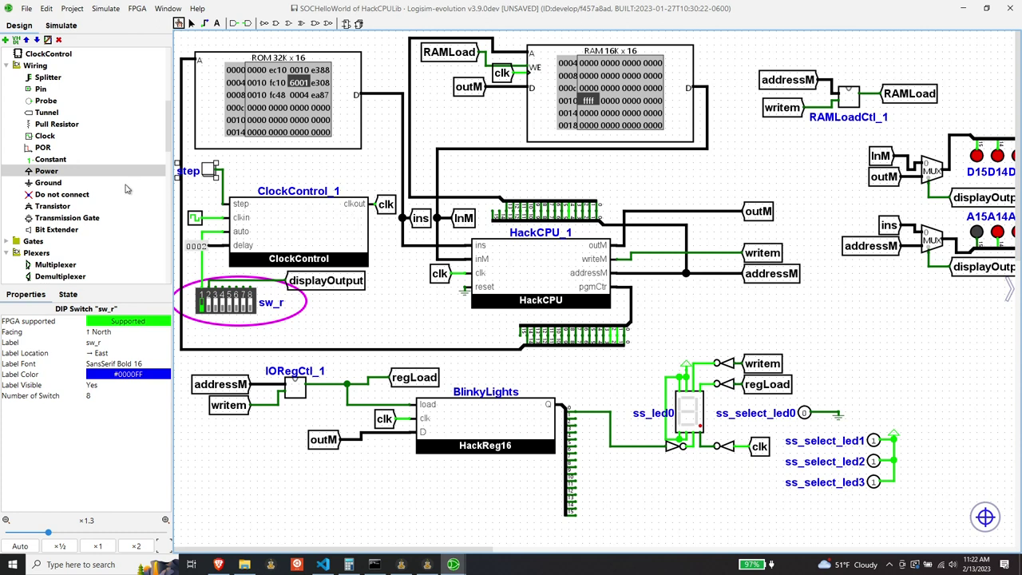
scroll(67, 185, down, 5)
scroll(67, 185, down, 7)
scroll(70, 193, down, 2)
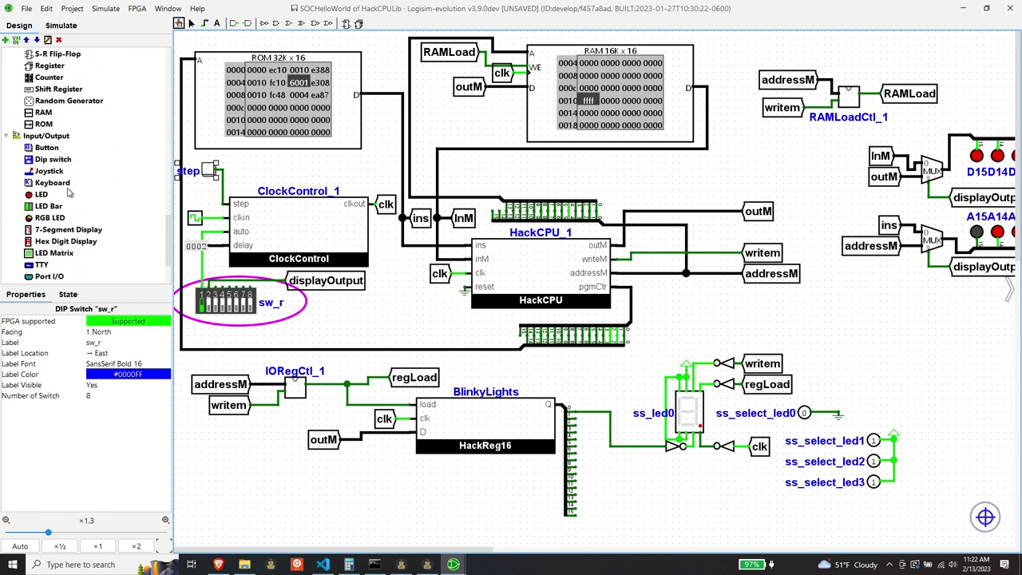
scroll(56, 152, up, 14)
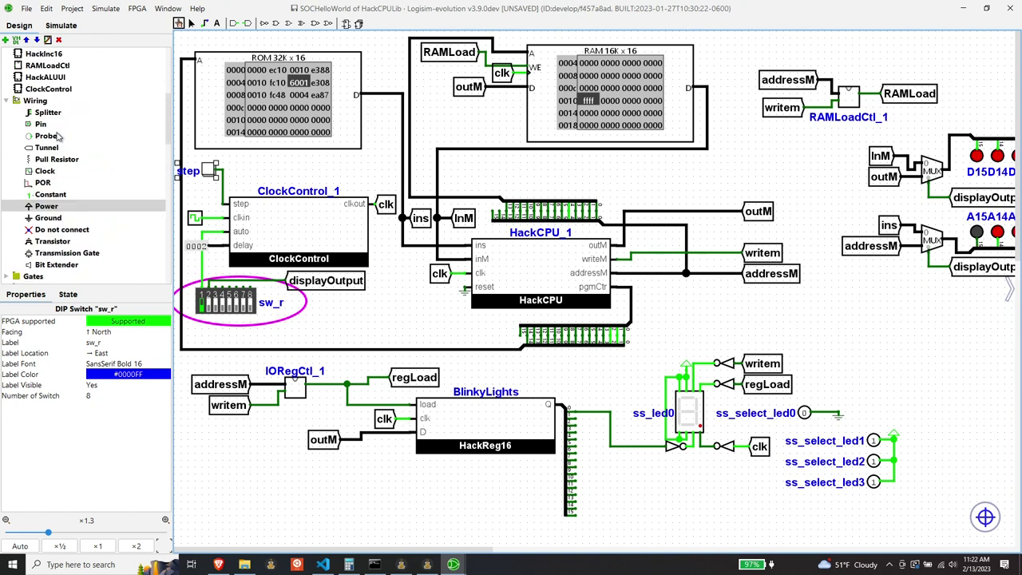
scroll(54, 138, up, 1)
Open the ClockControl subcircuit on the canvas, then return to the UG473 Block RAM page.
click(54, 126)
double_click(53, 126)
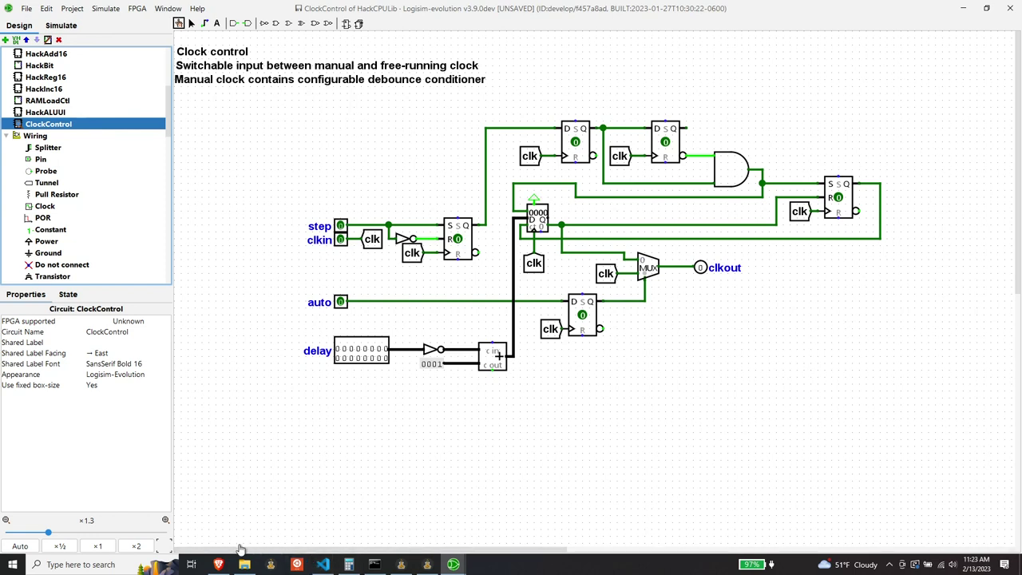
click(218, 564)
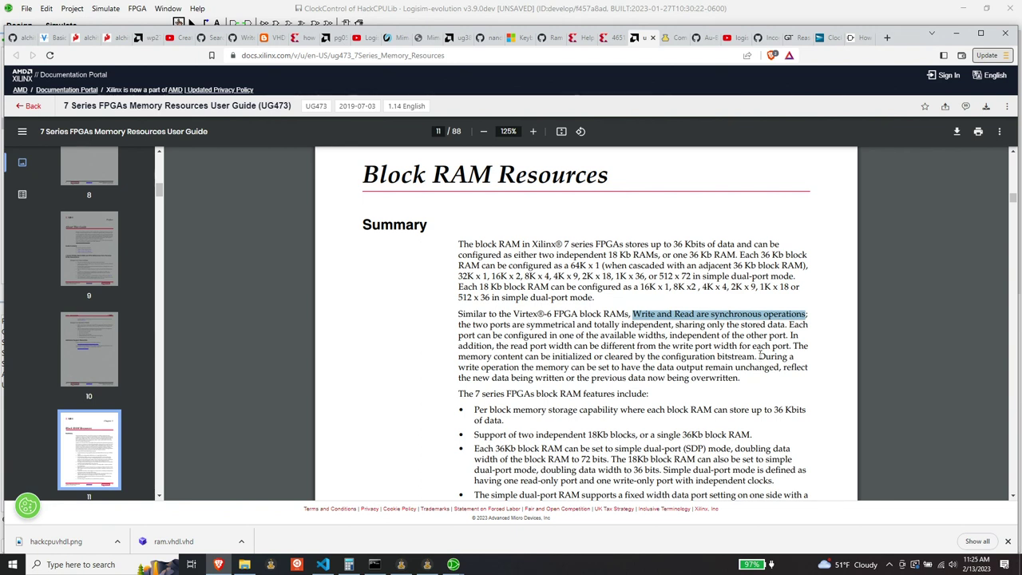
Select the 'During a write operation' sentence in the page 11 Block RAM summary.
drag(758, 356, 751, 387)
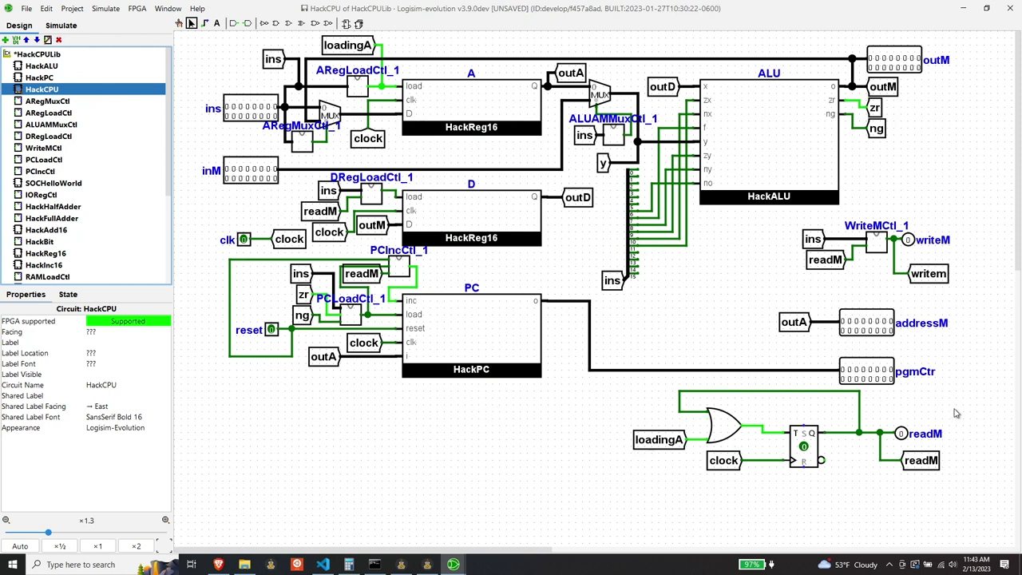
drag(611, 385, 1002, 511)
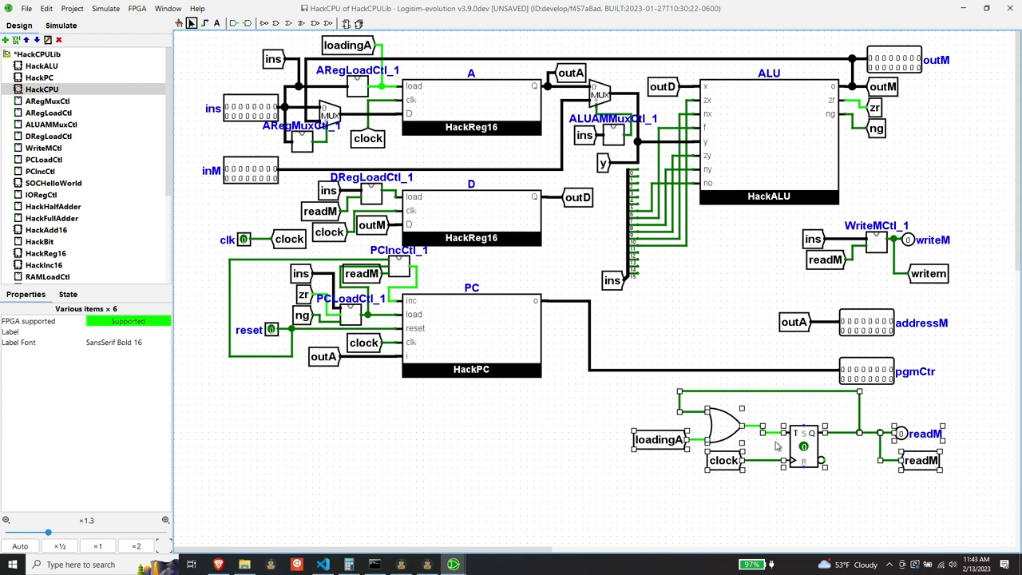
click(908, 497)
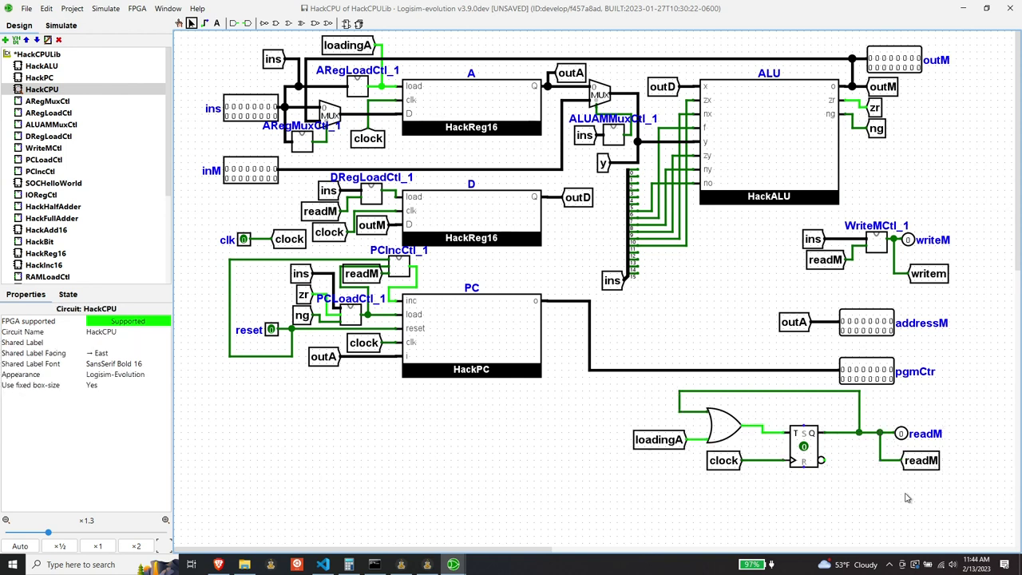
click(924, 467)
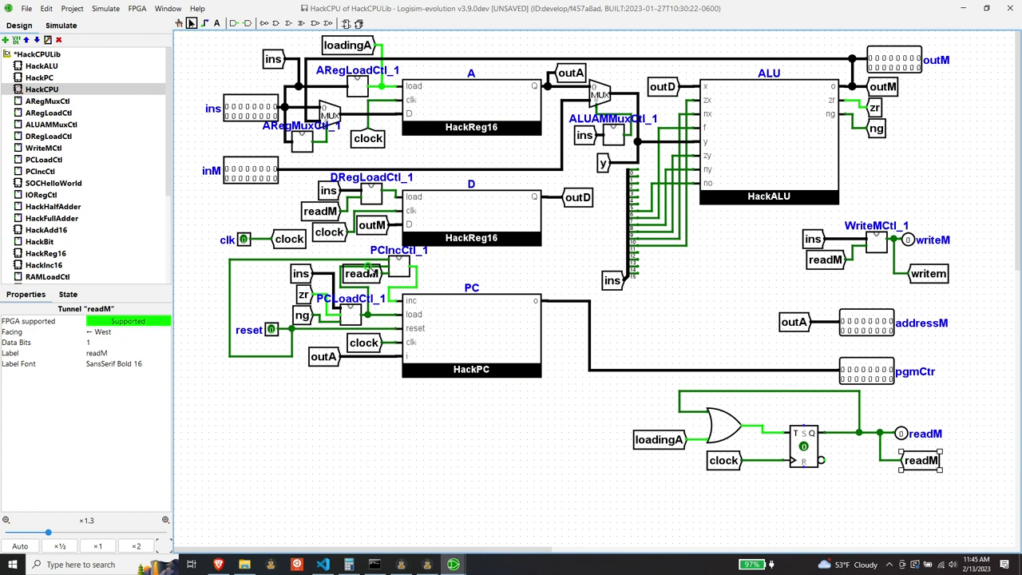
click(328, 207)
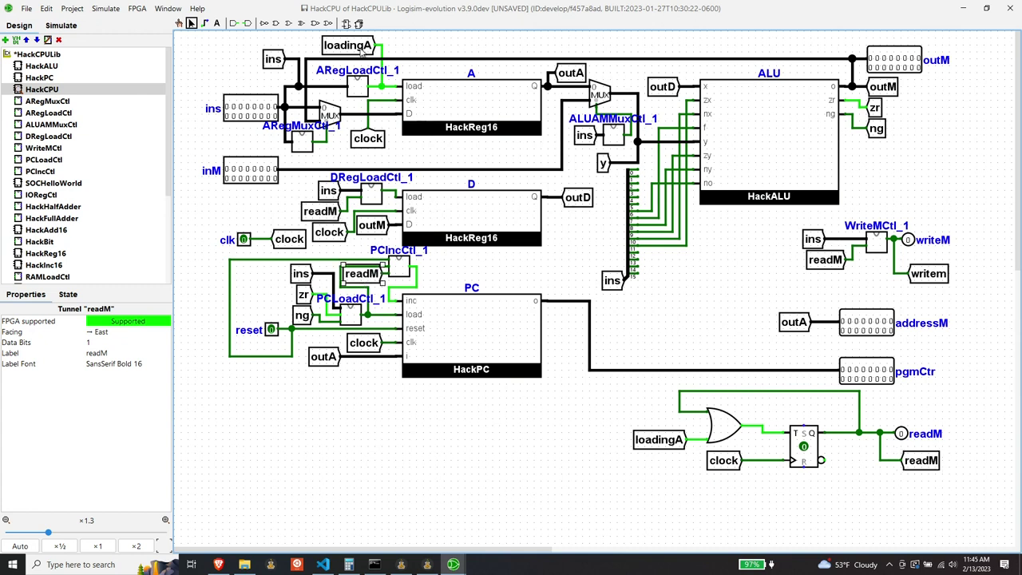
click(369, 45)
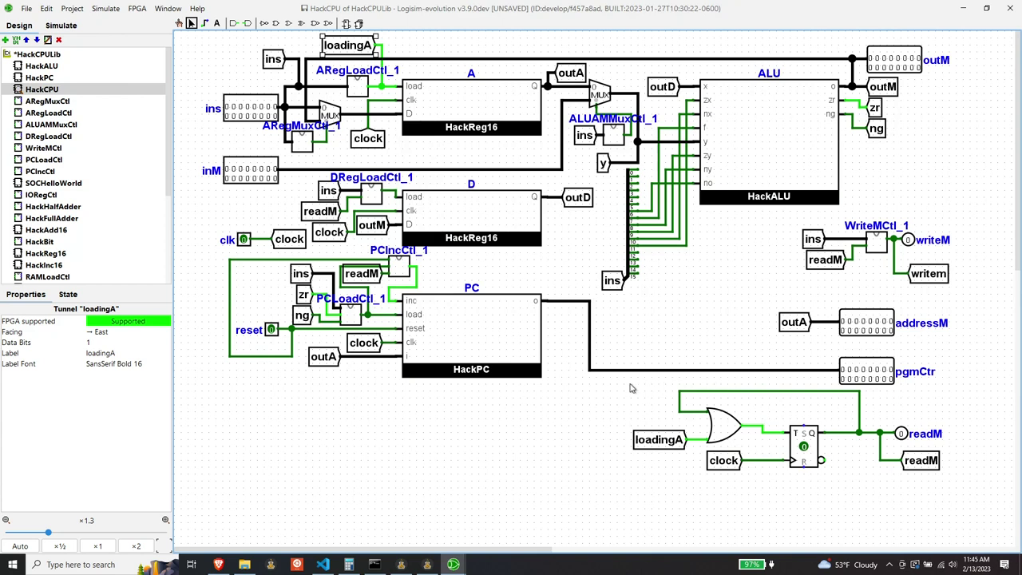
drag(631, 385, 976, 518)
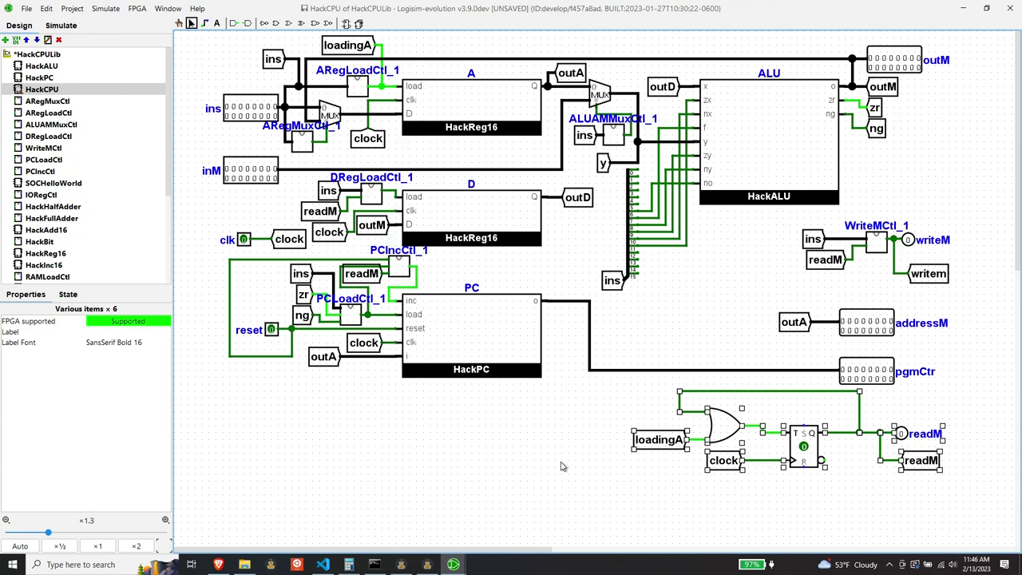
Open SOCHelloWorld and enable Auto-Tick under Simulate so the clock runs continuously.
double_click(54, 183)
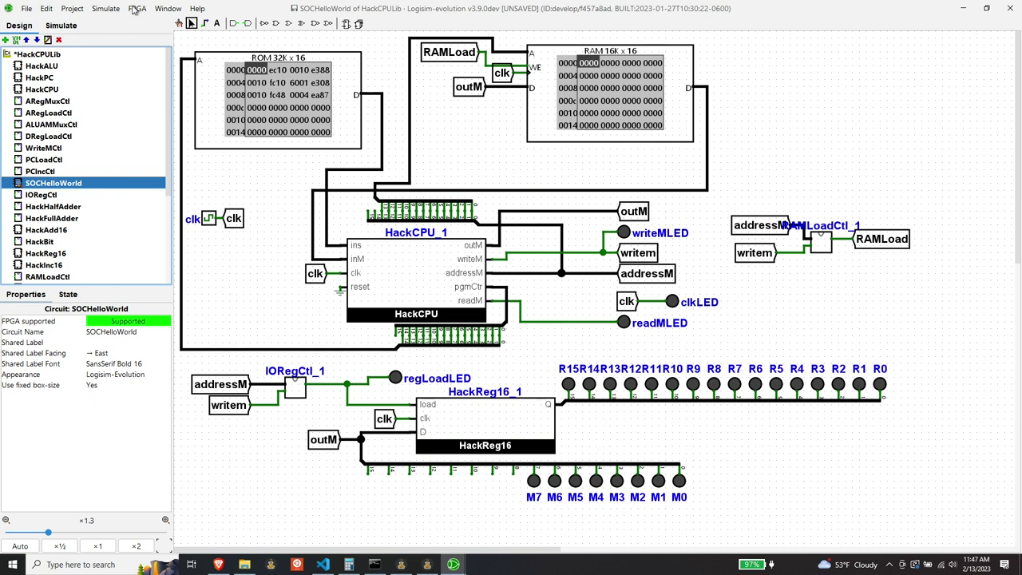
click(102, 8)
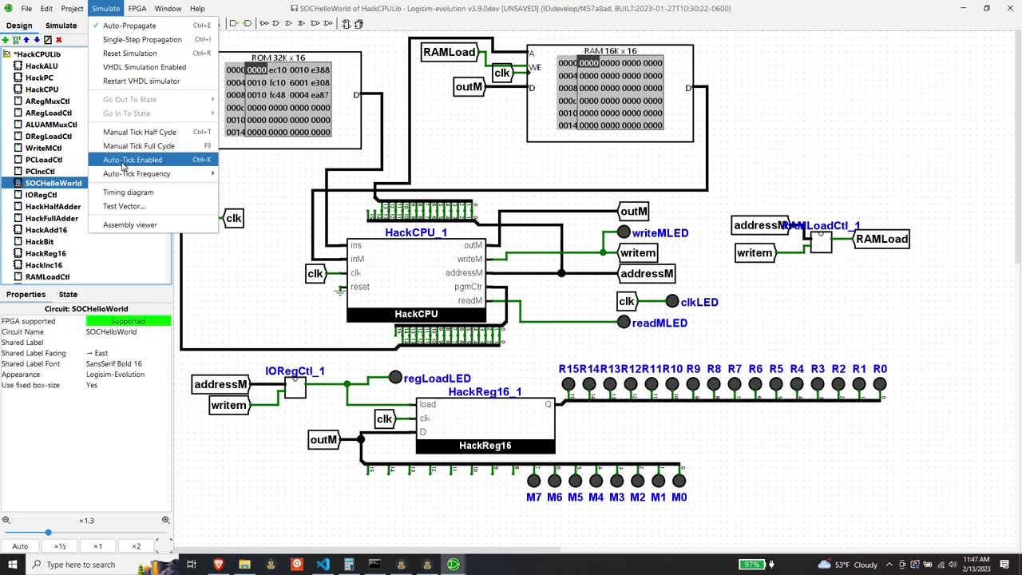
mouse_move(126, 173)
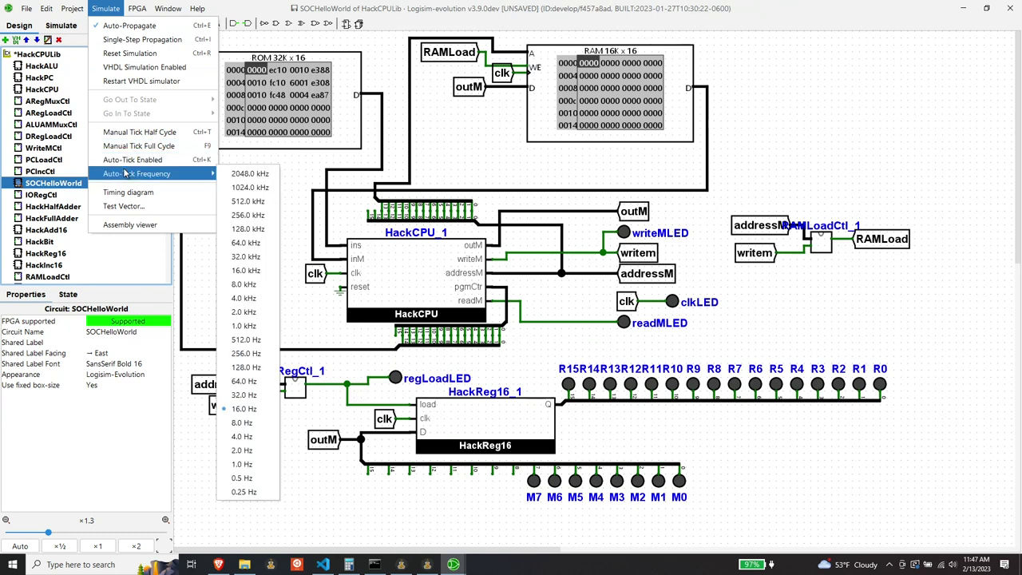
click(124, 159)
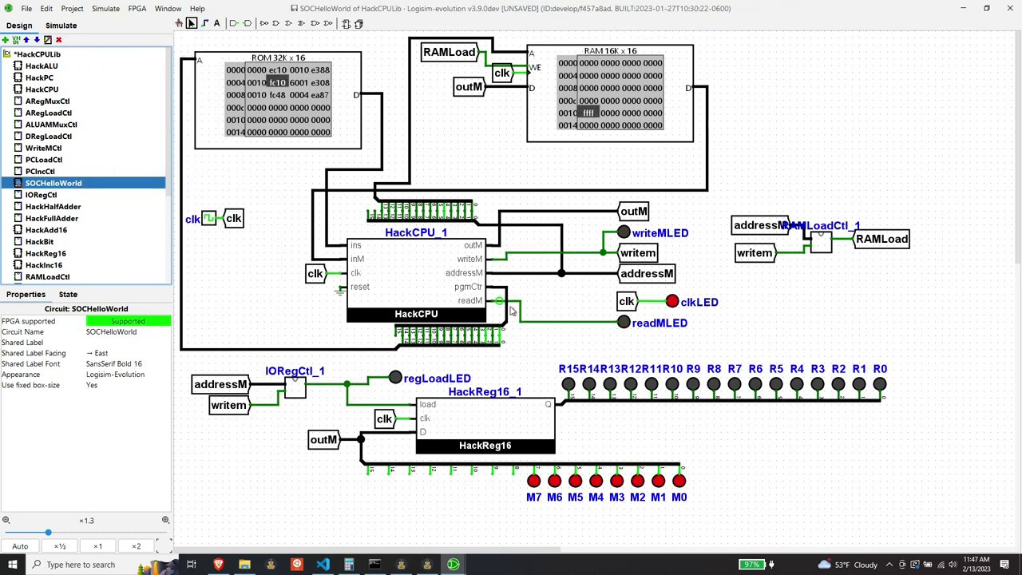